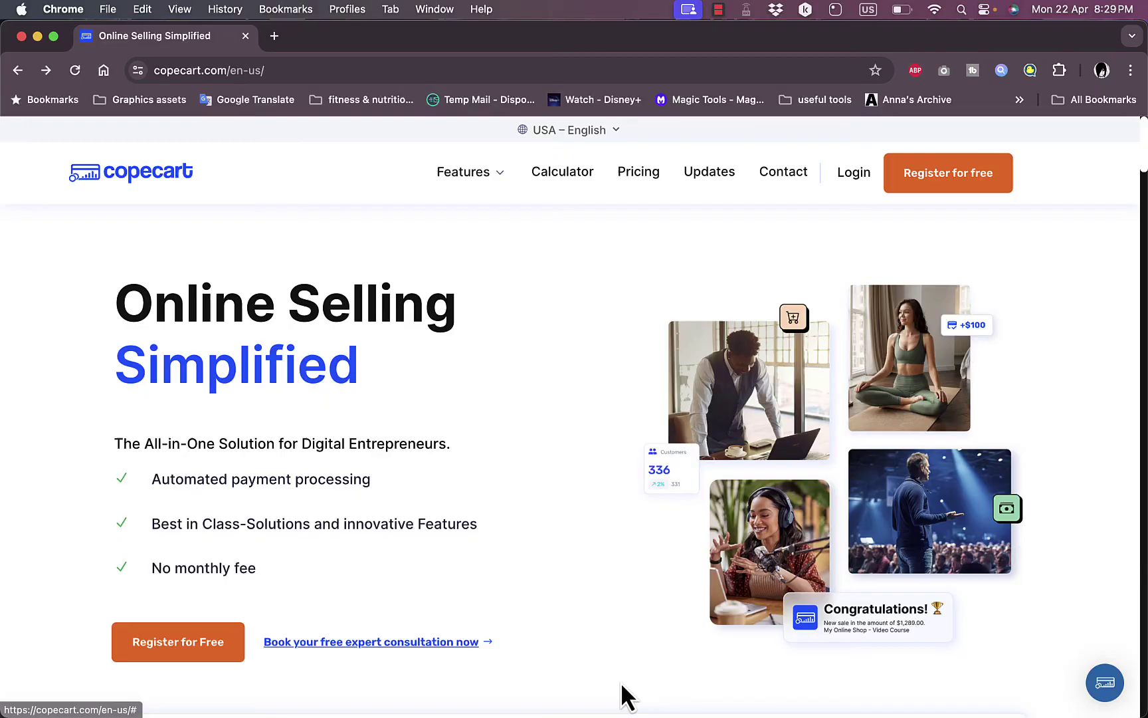
Step: Open CopeCart's Pricing page from the top navigation
{"action": "mouse_move", "coordinate": [566, 136]}
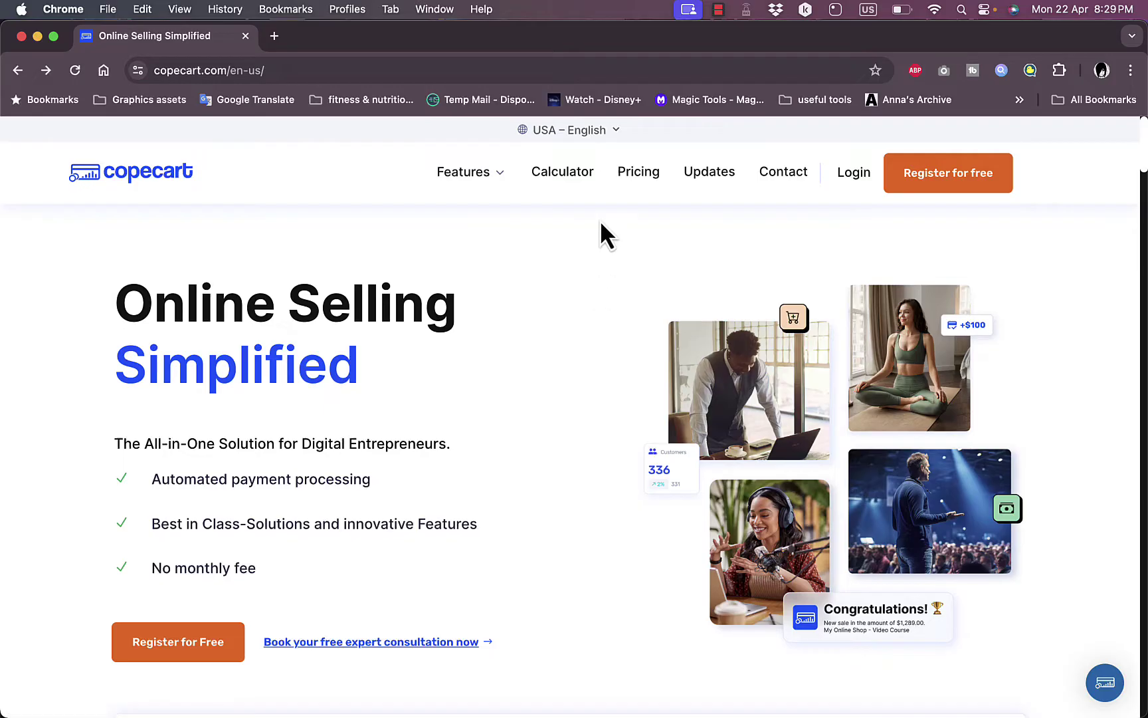
{"action": "left_click", "coordinate": [612, 134]}
{"action": "scroll", "coordinate": [505, 333], "scroll_direction": "down", "scroll_amount": 10}
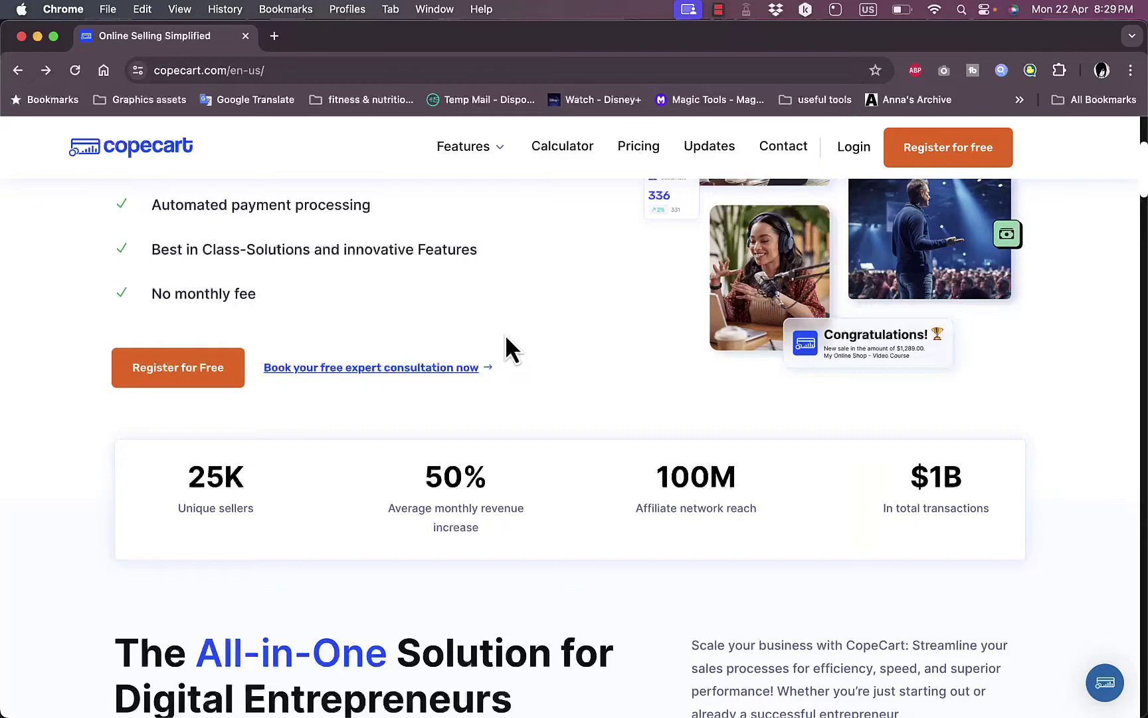
{"action": "scroll", "coordinate": [505, 333], "scroll_direction": "up", "scroll_amount": 10}
{"action": "scroll", "coordinate": [505, 334], "scroll_direction": "down", "scroll_amount": 10}
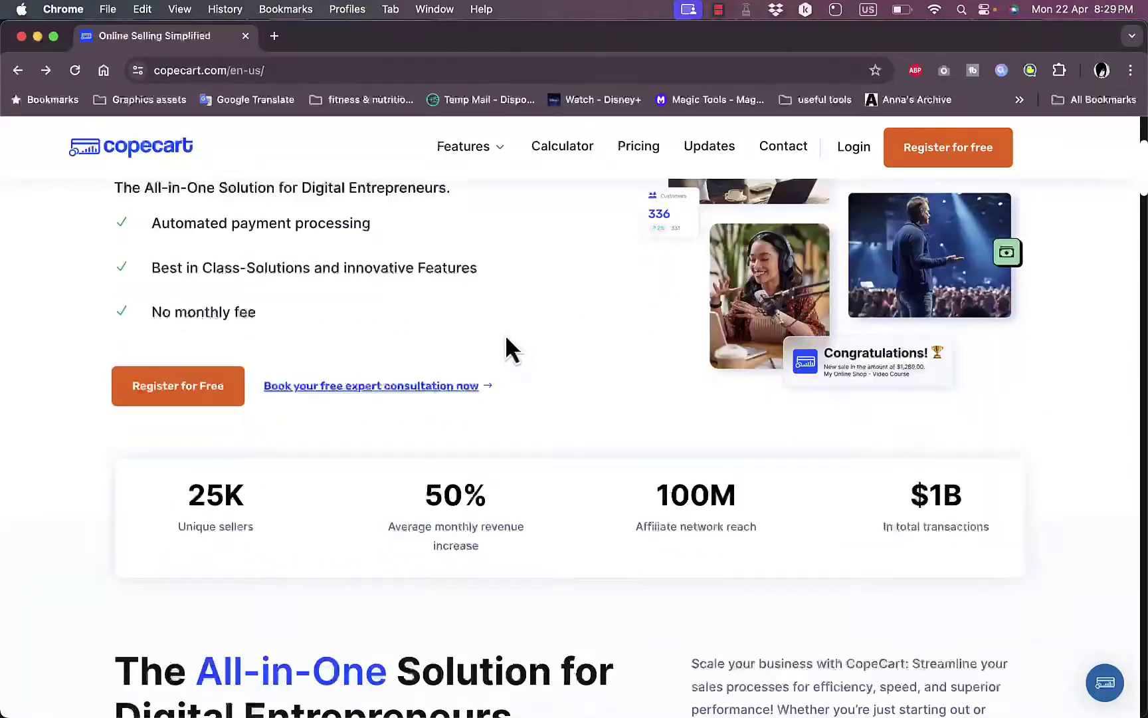
{"action": "scroll", "coordinate": [505, 334], "scroll_direction": "up", "scroll_amount": 3}
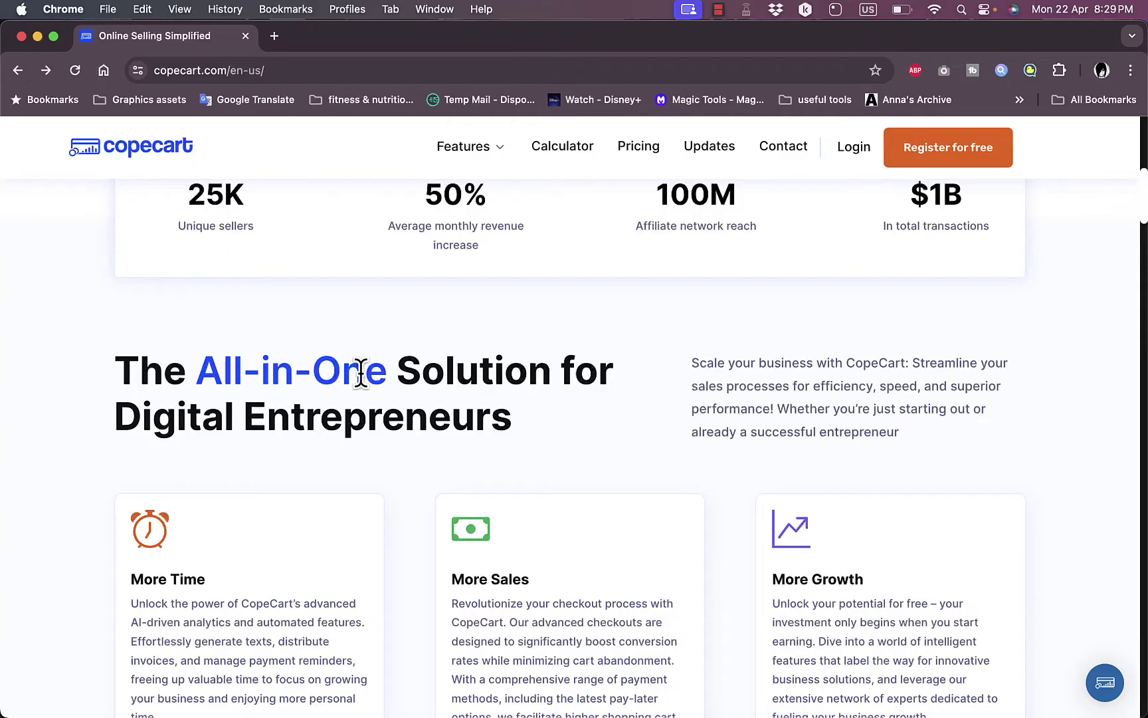
Step: Scroll down to the Vendor (13,7% + $1), Affiliate (free) and Enterprise plan cards
{"action": "scroll", "coordinate": [531, 458], "scroll_direction": "down", "scroll_amount": 2}
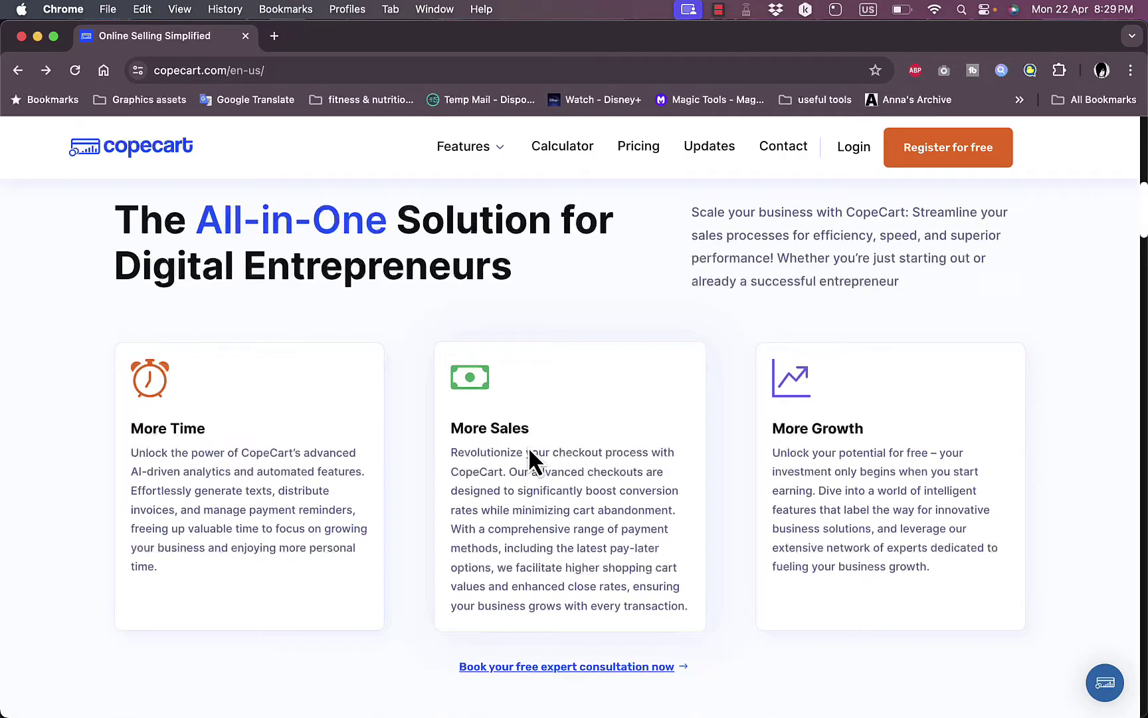
{"action": "scroll", "coordinate": [568, 410], "scroll_direction": "down", "scroll_amount": 1}
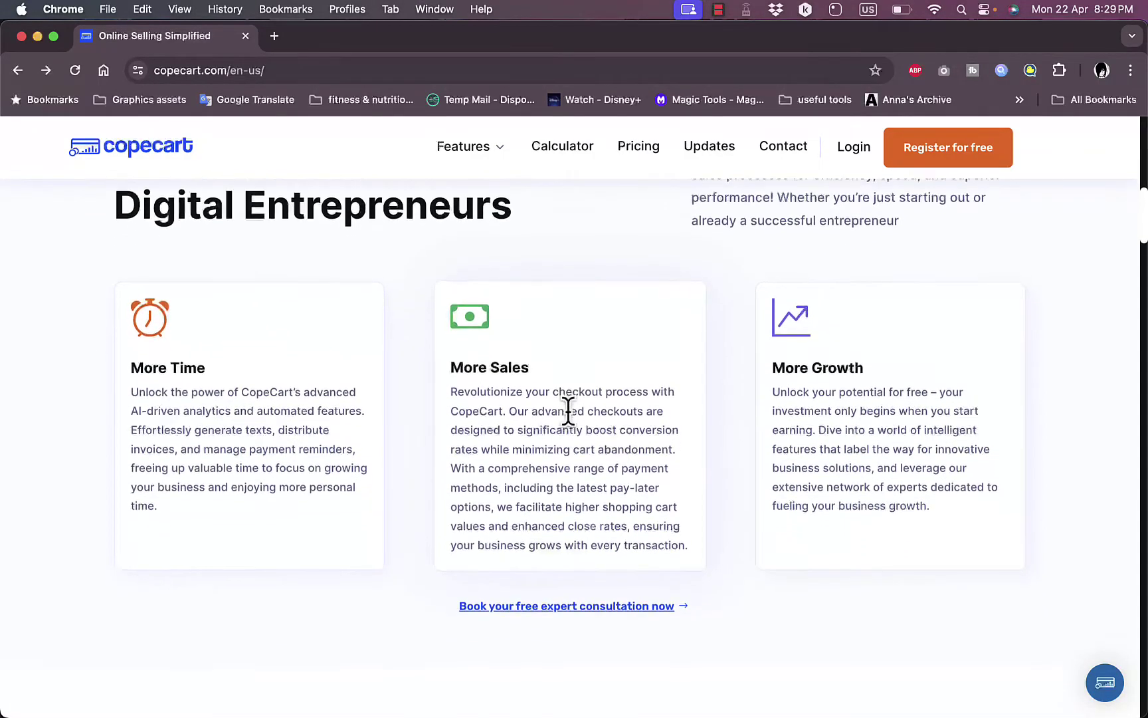
{"action": "scroll", "coordinate": [569, 409], "scroll_direction": "down", "scroll_amount": 8}
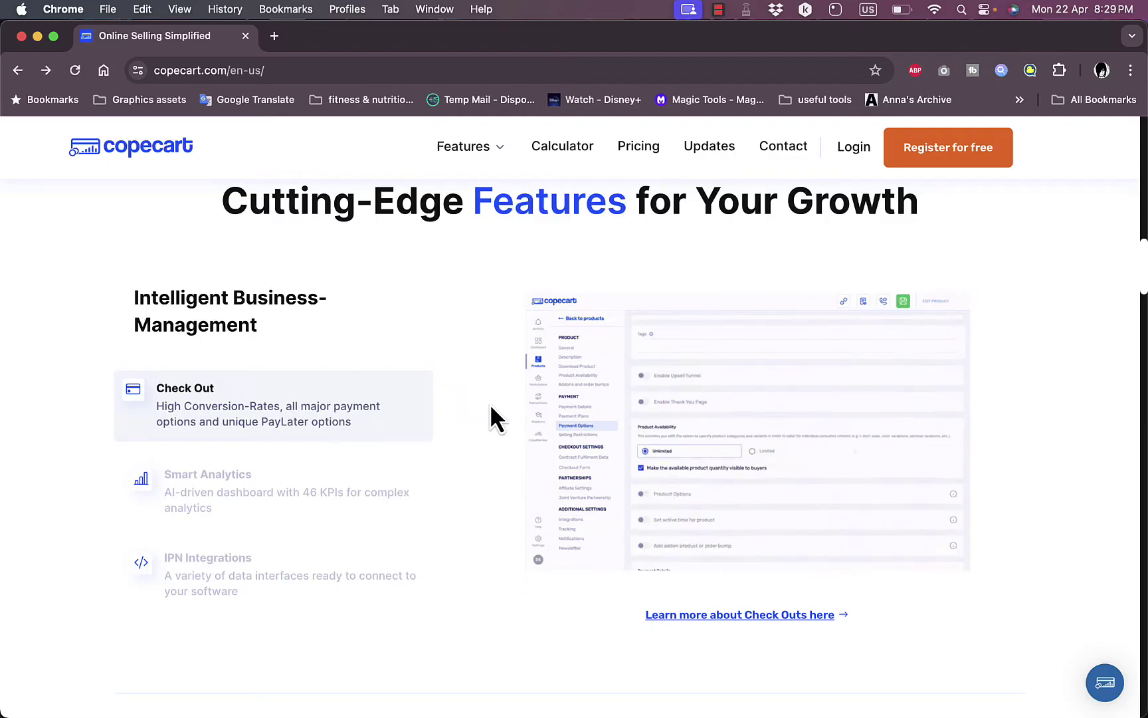
{"action": "scroll", "coordinate": [490, 407], "scroll_direction": "down", "scroll_amount": 2}
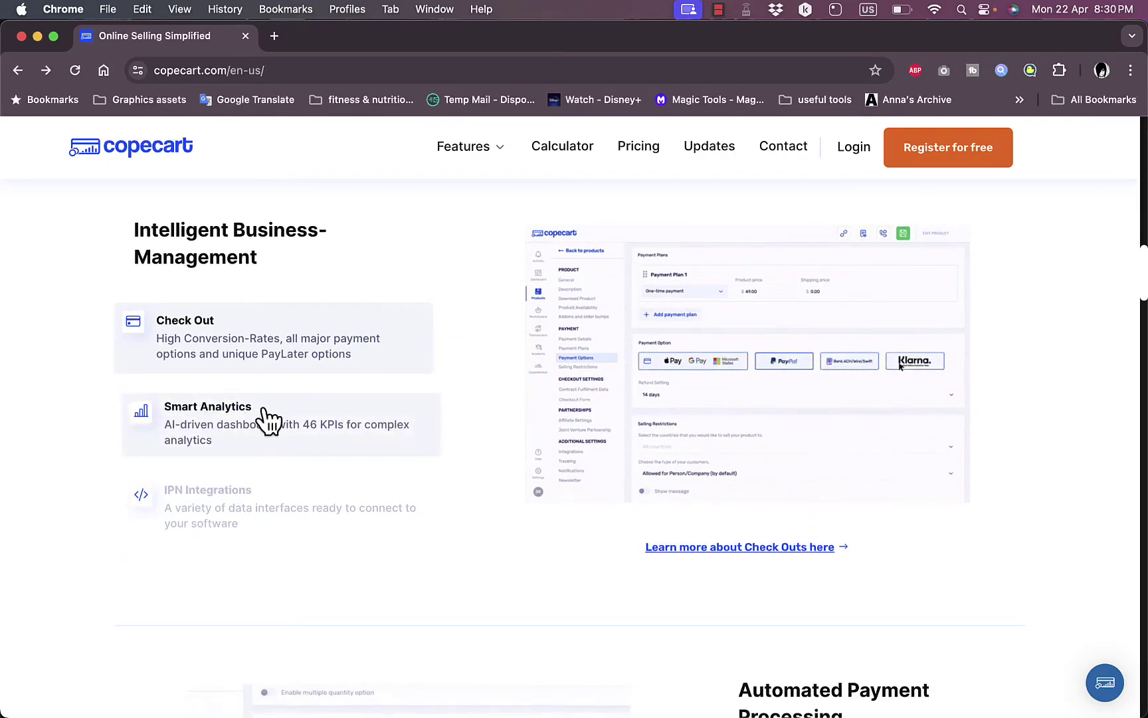
{"action": "scroll", "coordinate": [489, 512], "scroll_direction": "down", "scroll_amount": 2}
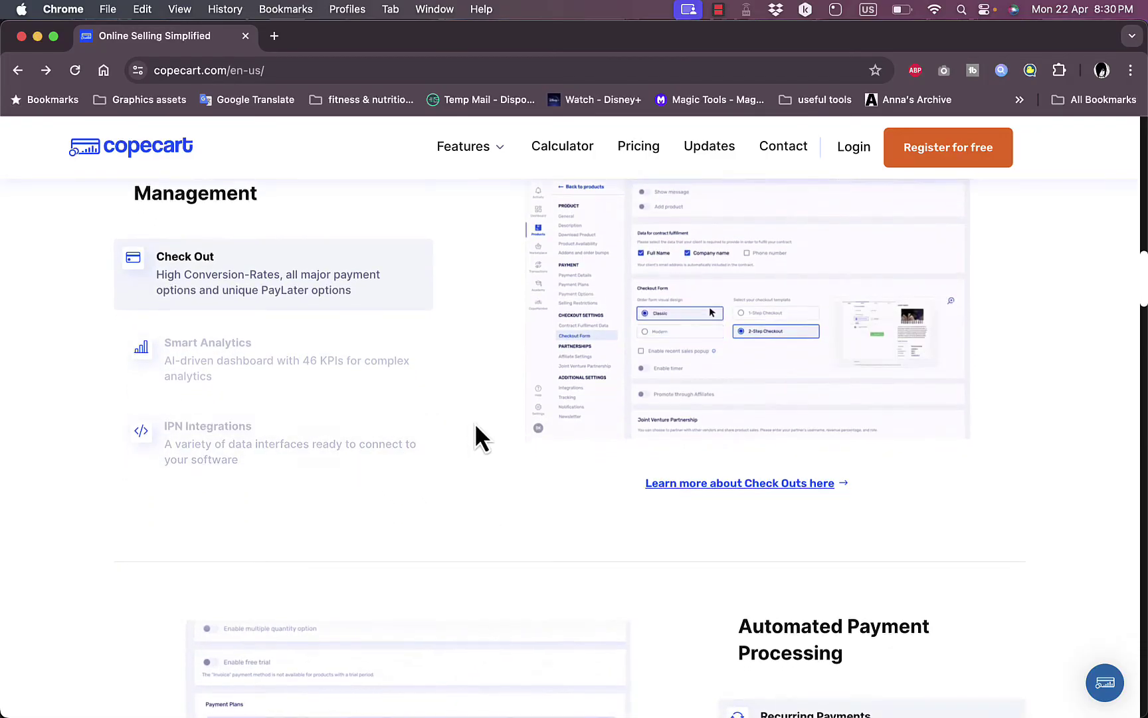
{"action": "scroll", "coordinate": [474, 421], "scroll_direction": "down", "scroll_amount": 5}
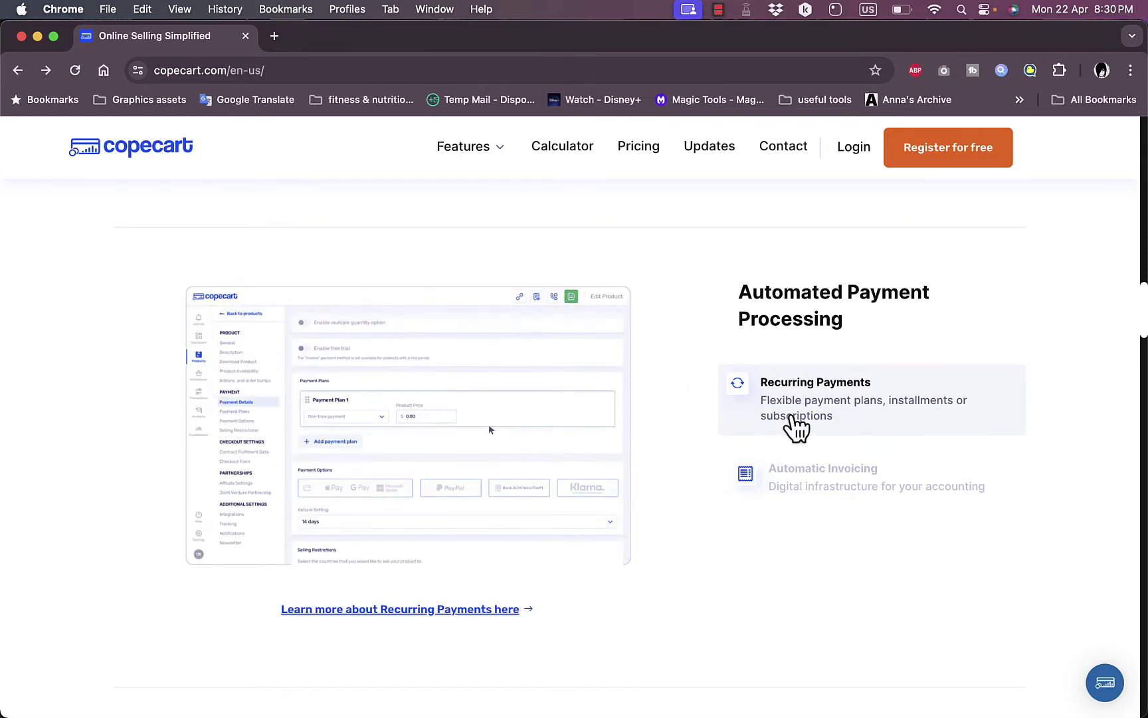
{"action": "scroll", "coordinate": [645, 457], "scroll_direction": "down", "scroll_amount": 6}
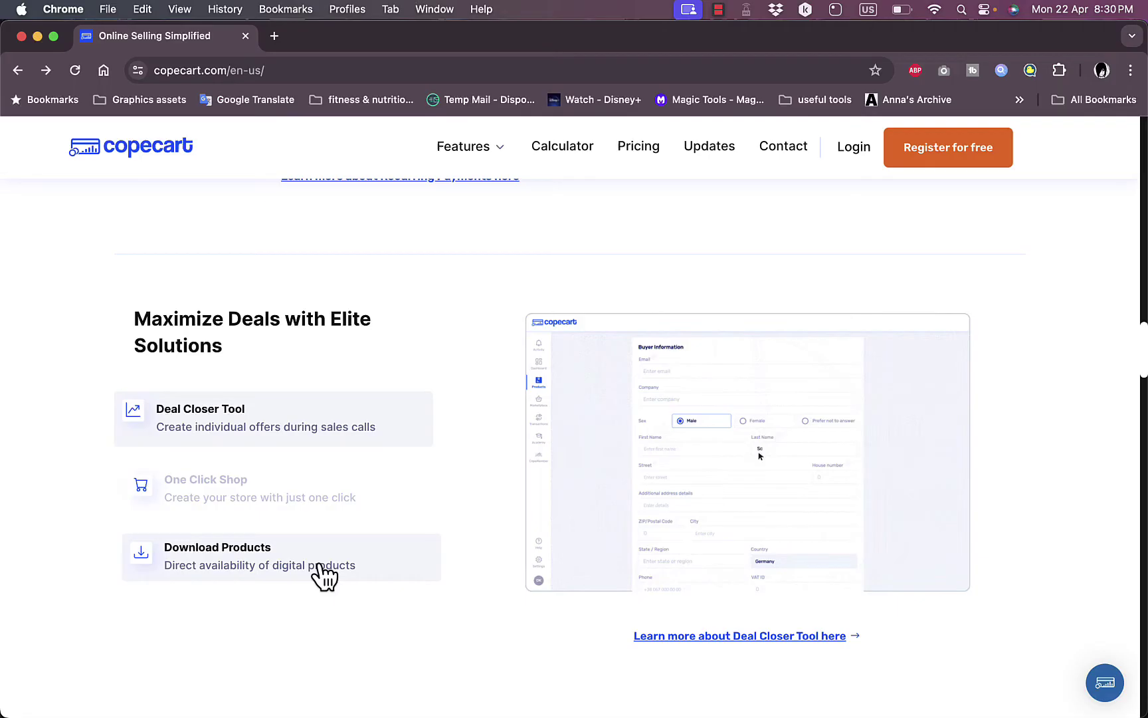
{"action": "scroll", "coordinate": [492, 536], "scroll_direction": "down", "scroll_amount": 10}
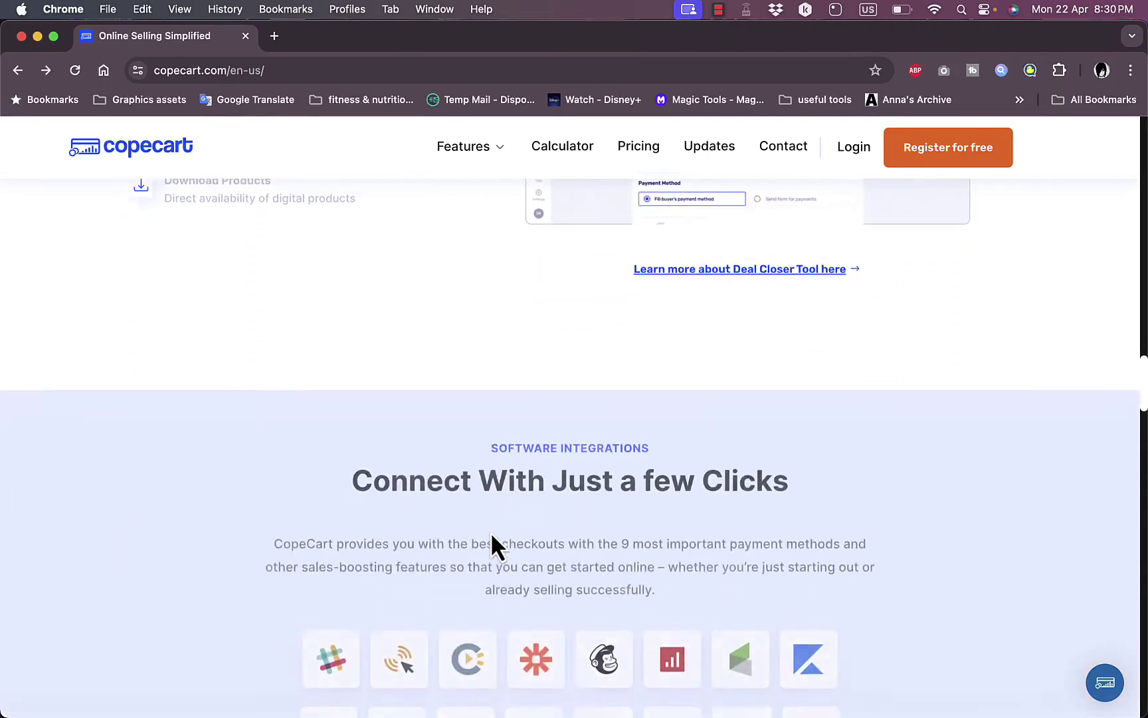
{"action": "scroll", "coordinate": [490, 532], "scroll_direction": "down", "scroll_amount": 2}
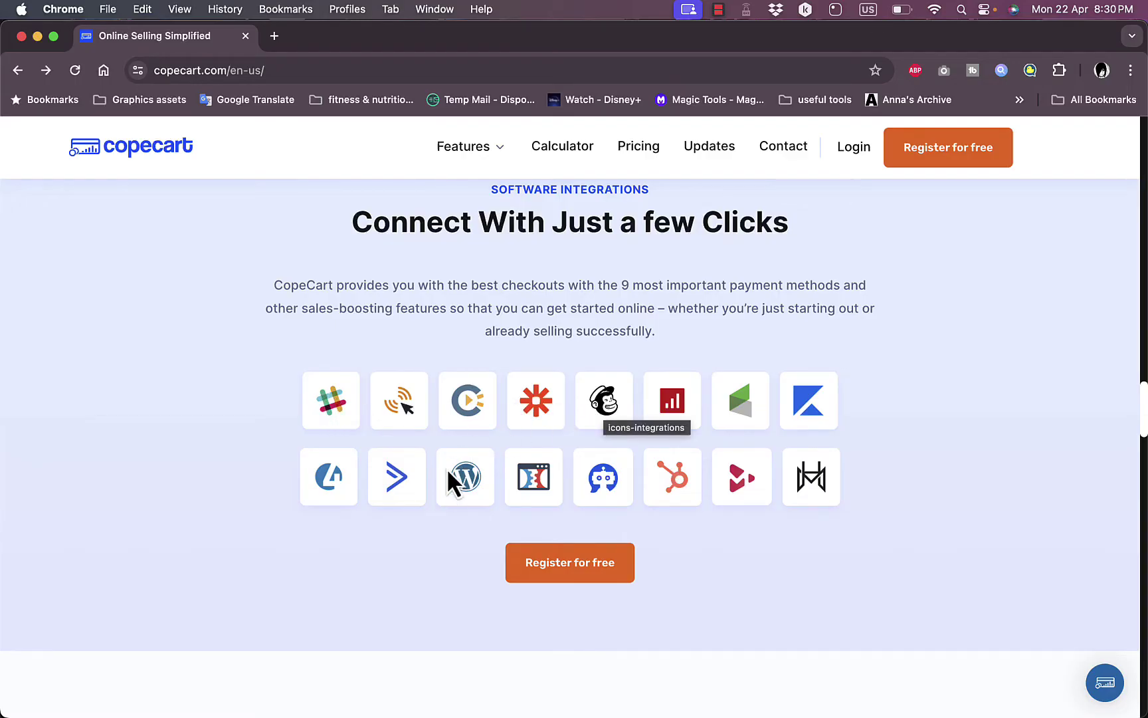
{"action": "scroll", "coordinate": [761, 400], "scroll_direction": "down", "scroll_amount": 10}
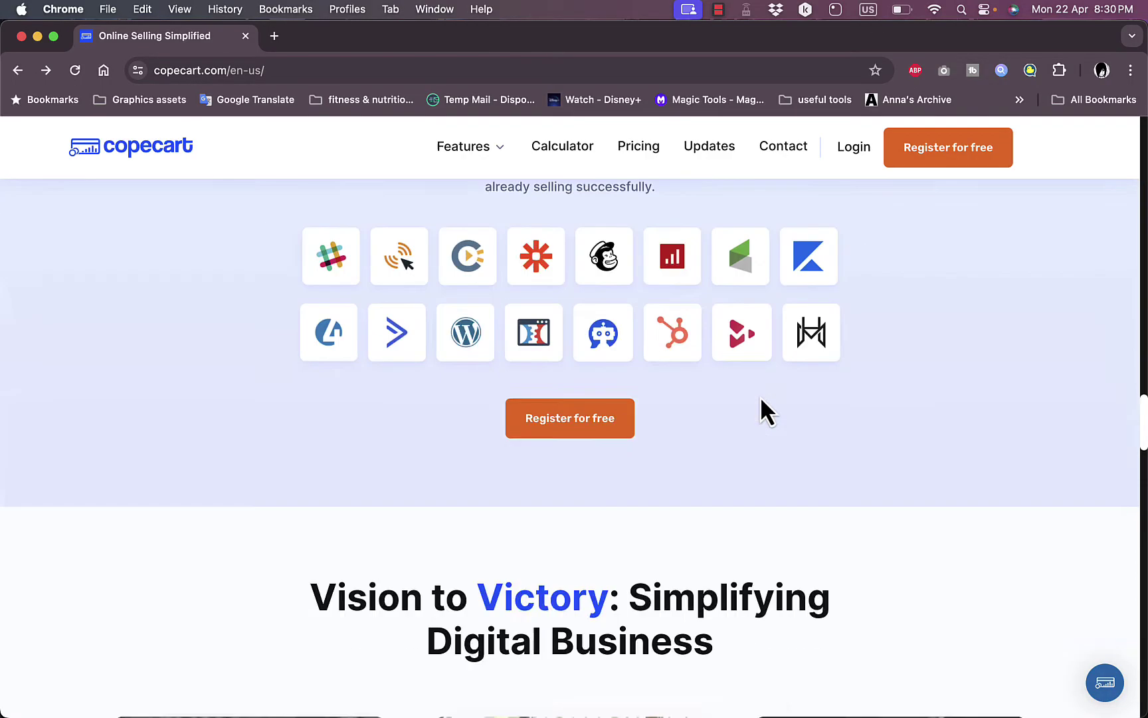
{"action": "scroll", "coordinate": [761, 400], "scroll_direction": "up", "scroll_amount": 15}
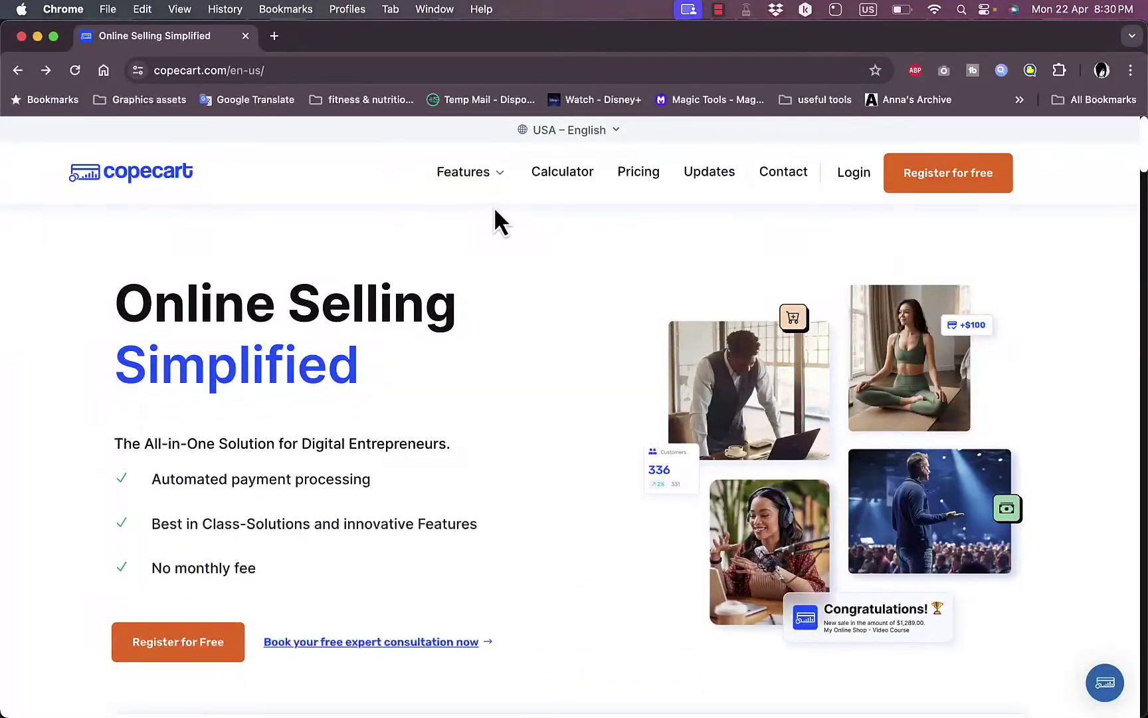
{"action": "mouse_move", "coordinate": [495, 187]}
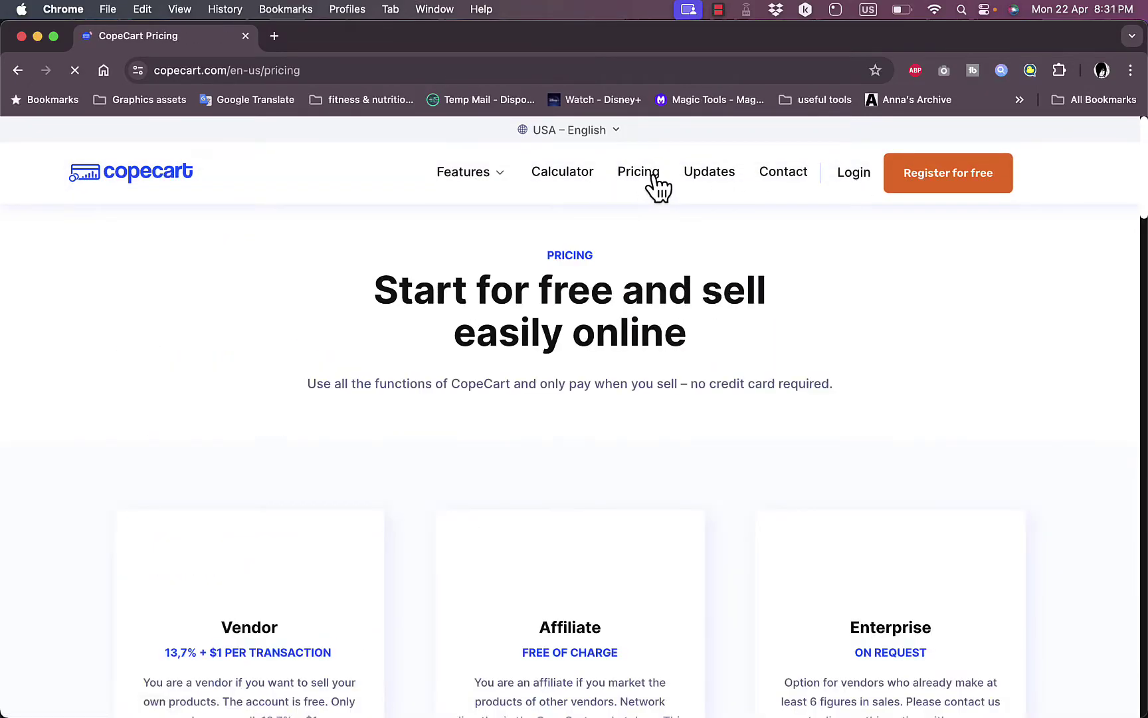
{"action": "scroll", "coordinate": [456, 346], "scroll_direction": "down", "scroll_amount": 3}
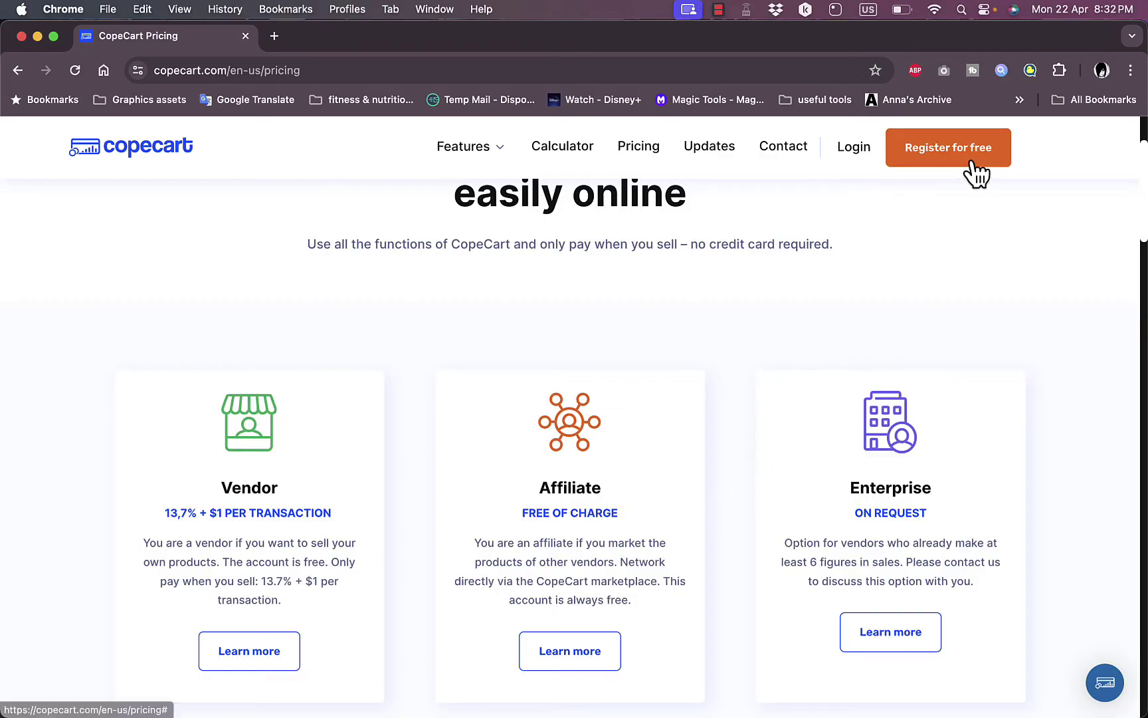
Step: Register as a Vendor with e-mail, password, username, full name and phone, then choose email verification
{"action": "left_click", "coordinate": [930, 141]}
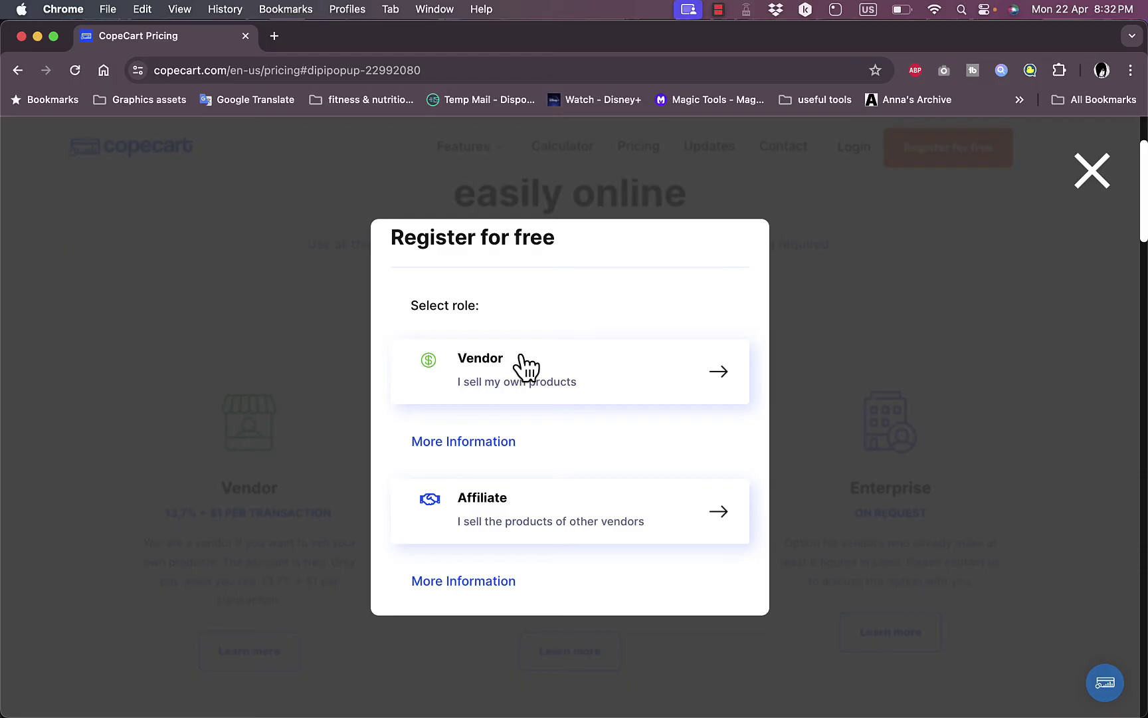
{"action": "scroll", "coordinate": [559, 305], "scroll_direction": "down", "scroll_amount": 2}
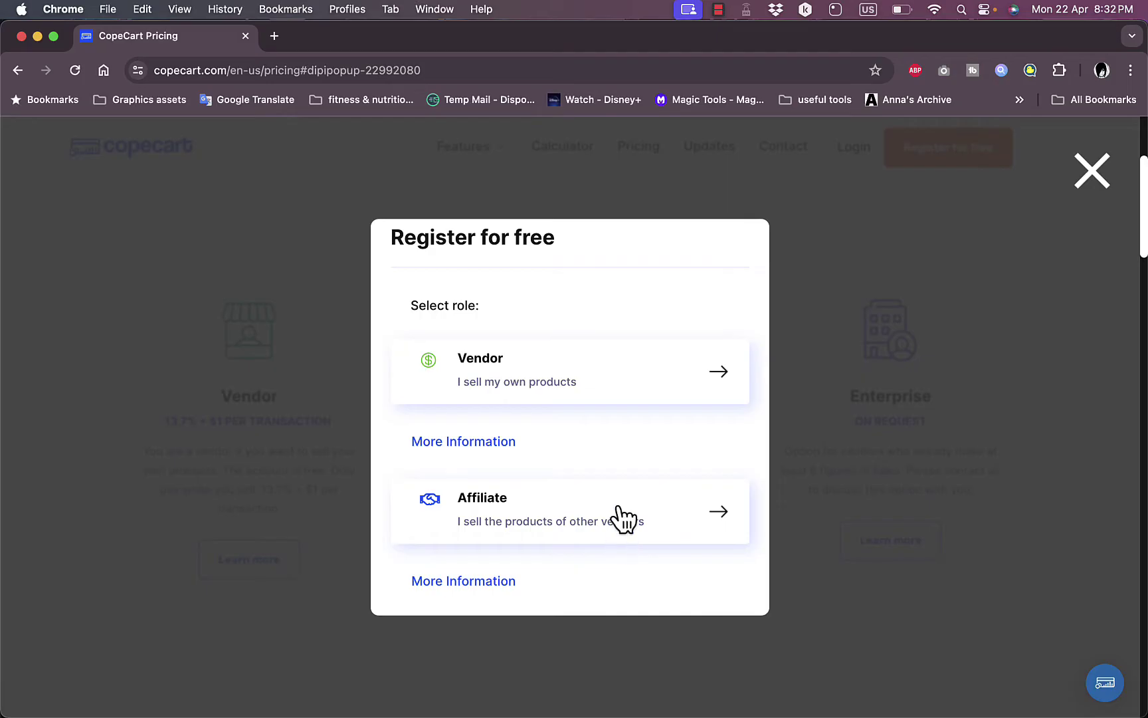
{"action": "left_click", "coordinate": [604, 390]}
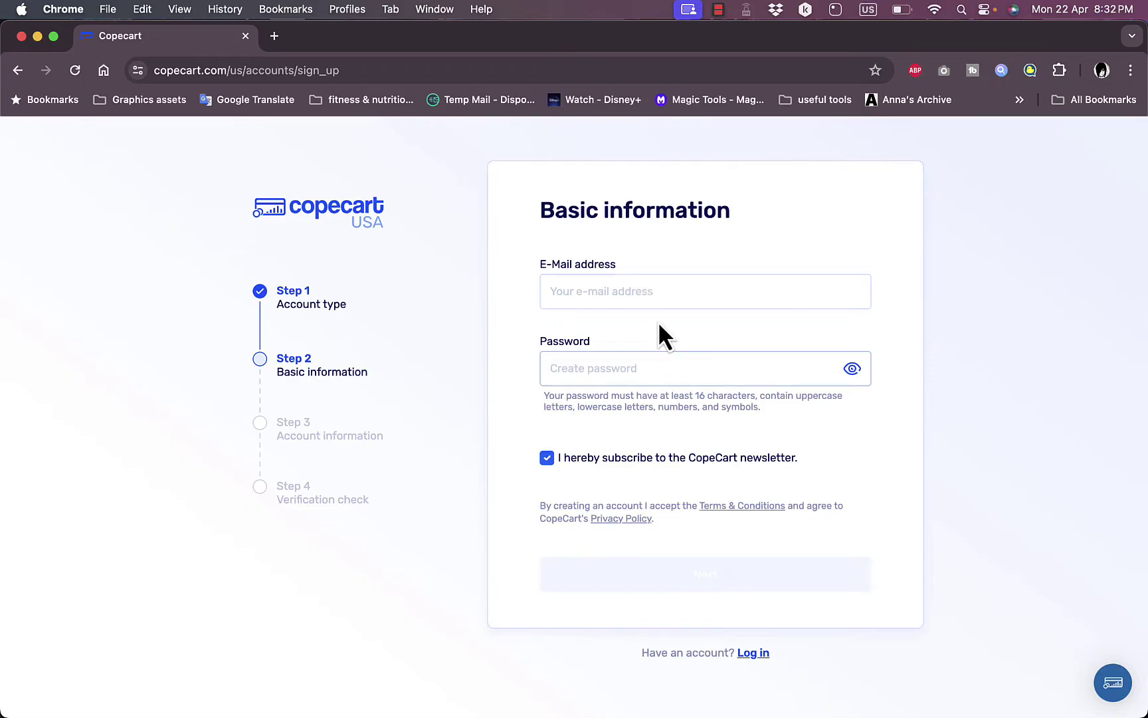
{"action": "left_click", "coordinate": [649, 286]}
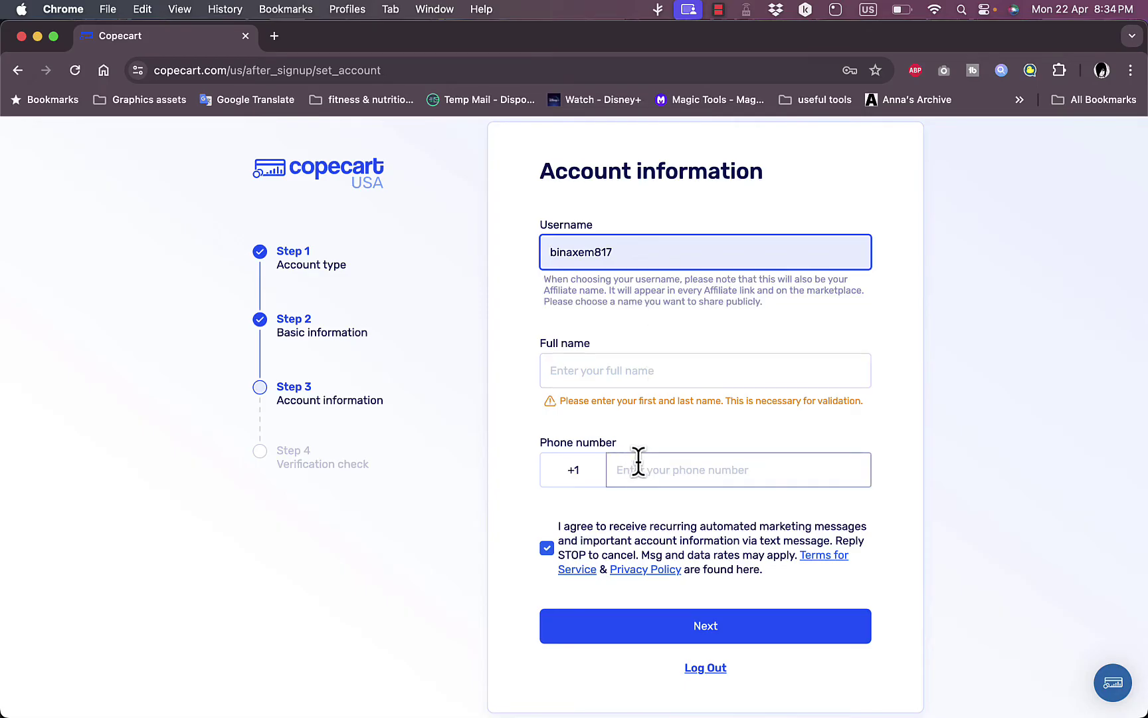
{"action": "left_click", "coordinate": [650, 330]}
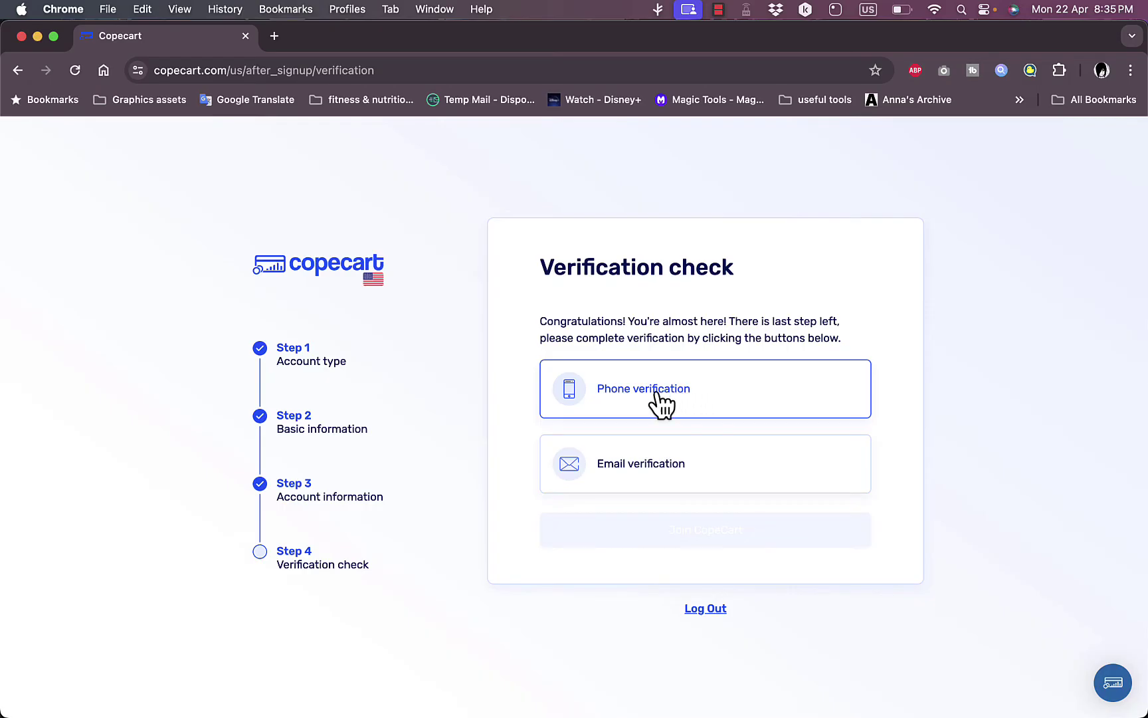
{"action": "left_click", "coordinate": [684, 480]}
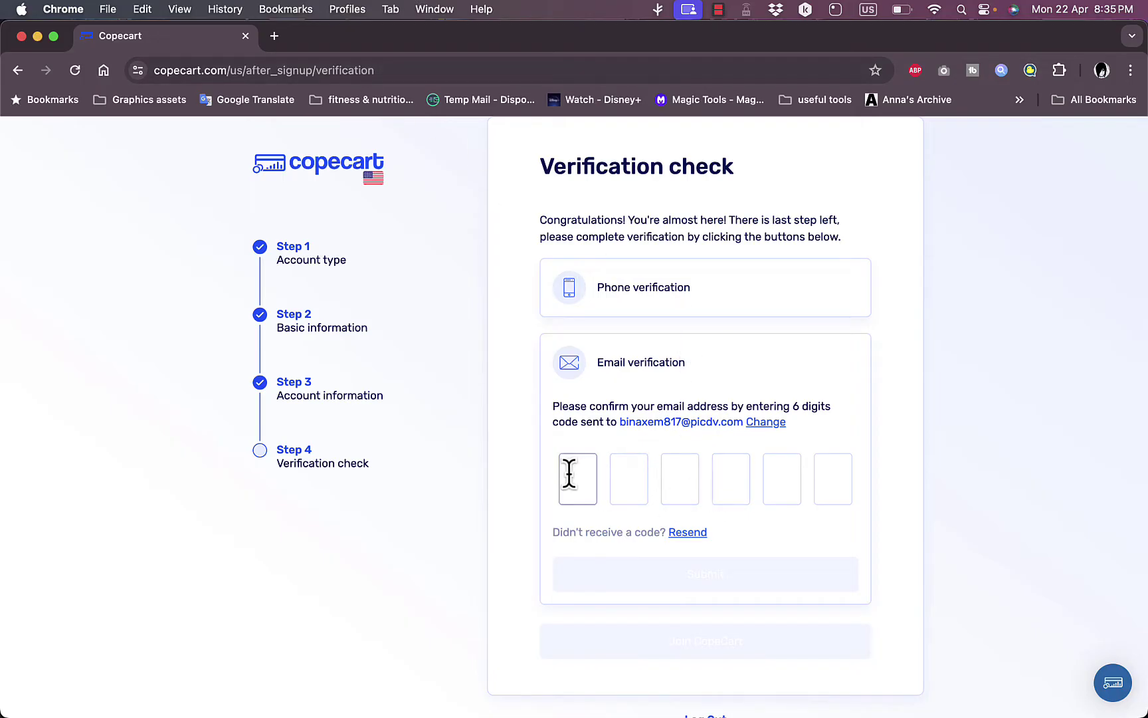
Step: Open the Temp Mail inbox in a new browser tab
{"action": "left_click", "coordinate": [276, 37]}
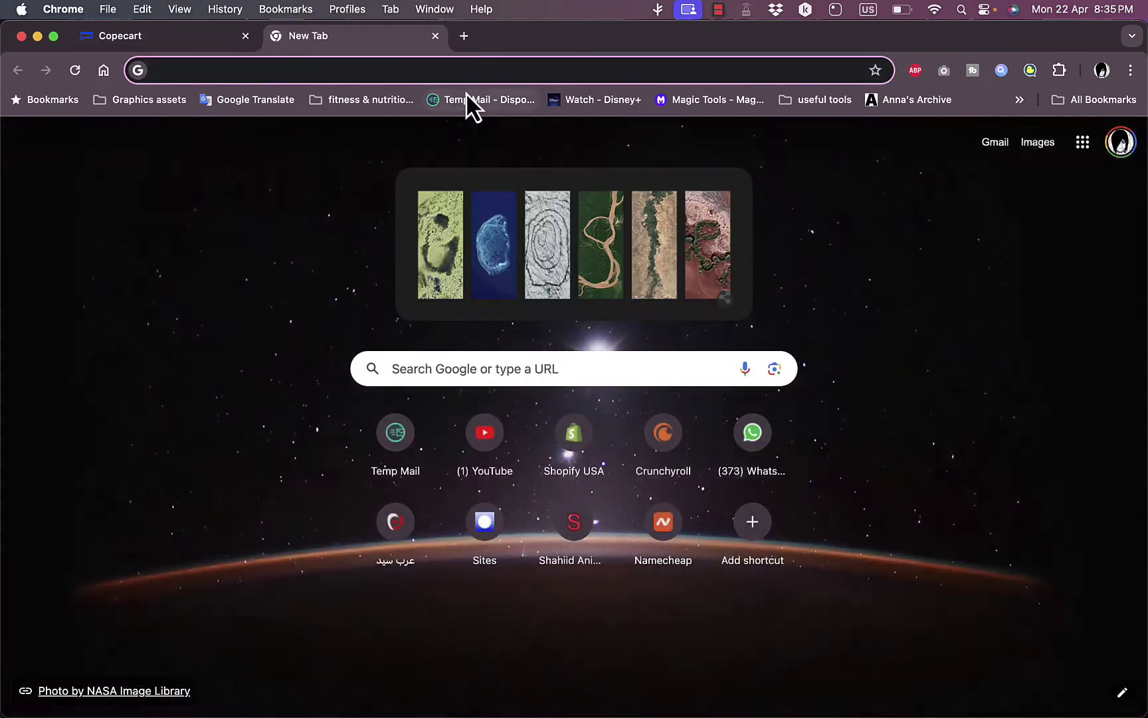
{"action": "left_click", "coordinate": [466, 95]}
{"action": "scroll", "coordinate": [597, 420], "scroll_direction": "down", "scroll_amount": 3}
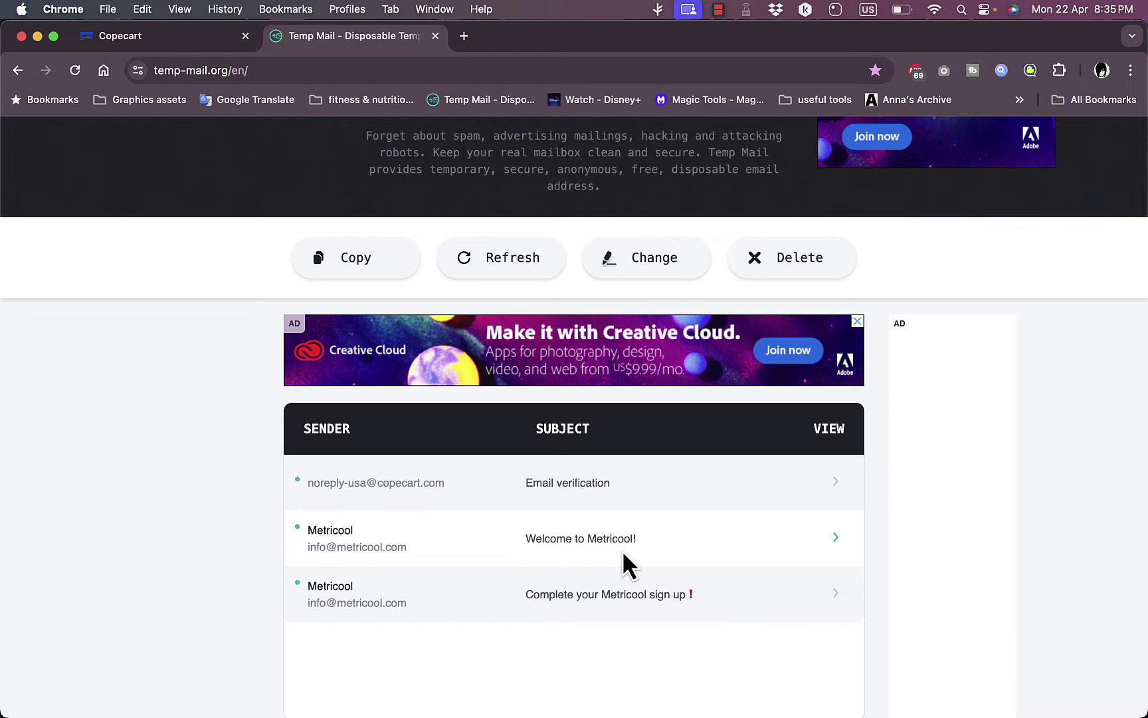
Step: Open CopeCart's Email verification message and select its 6-digit code
{"action": "left_click", "coordinate": [567, 488]}
{"action": "scroll", "coordinate": [593, 597], "scroll_direction": "down", "scroll_amount": 5}
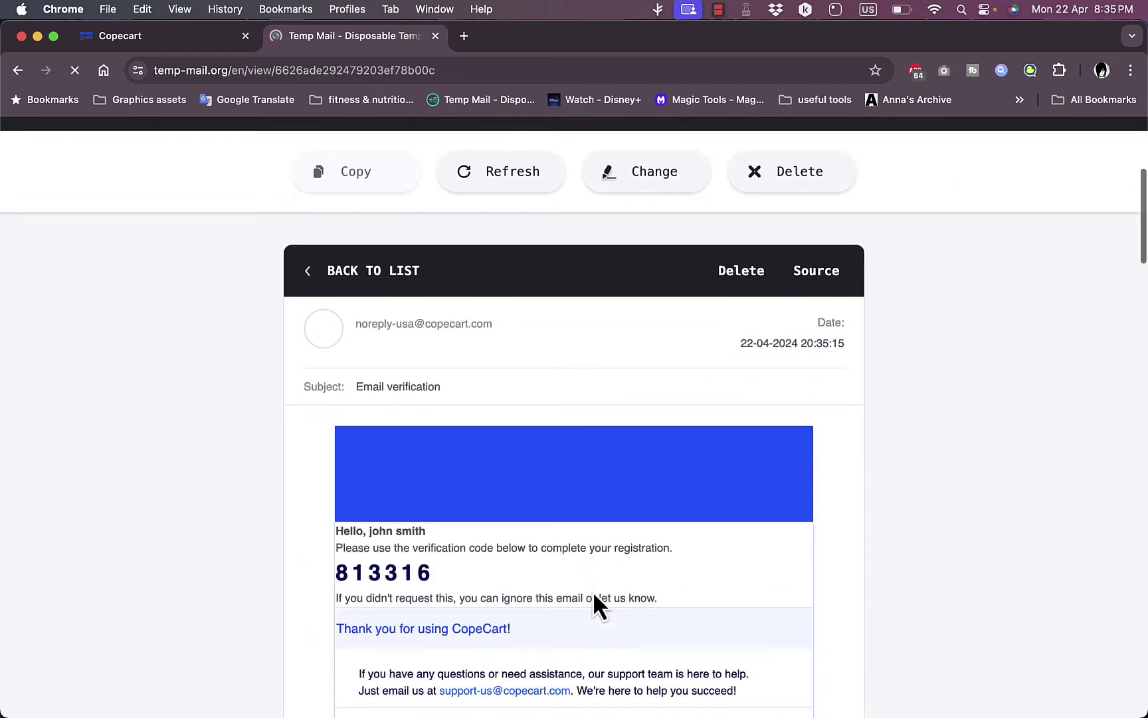
{"action": "scroll", "coordinate": [593, 595], "scroll_direction": "down", "scroll_amount": 2}
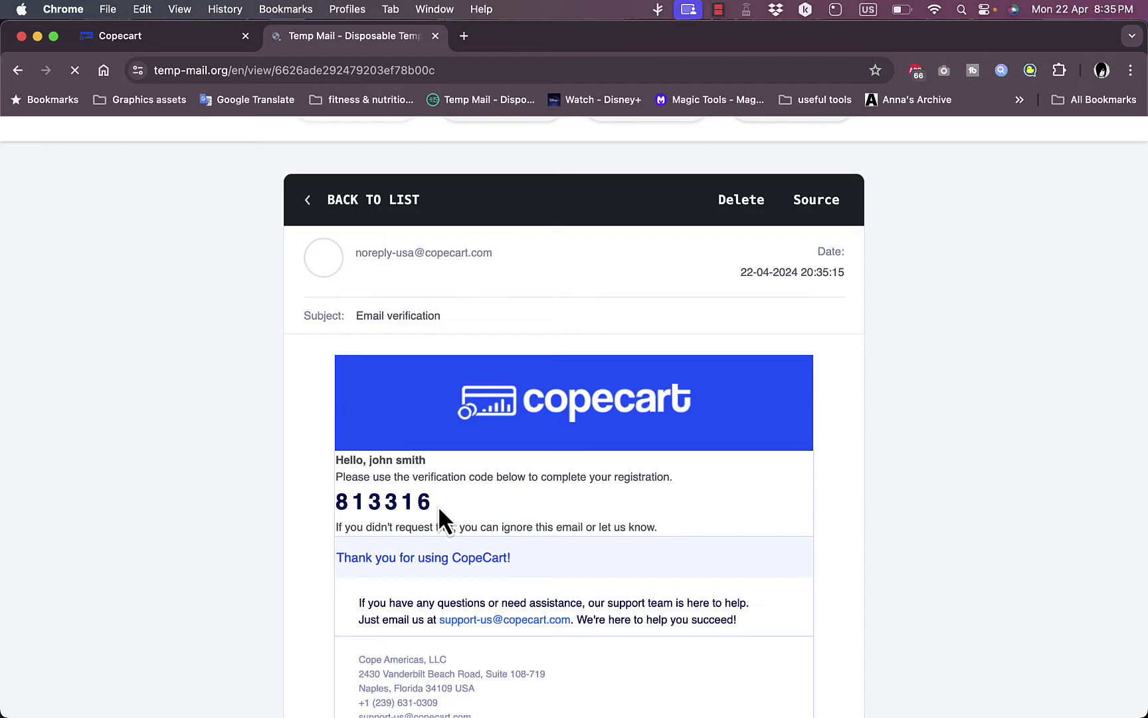
{"action": "left_click_drag", "start_coordinate": [438, 518], "coordinate": [323, 530]}
{"action": "left_click", "coordinate": [431, 502]}
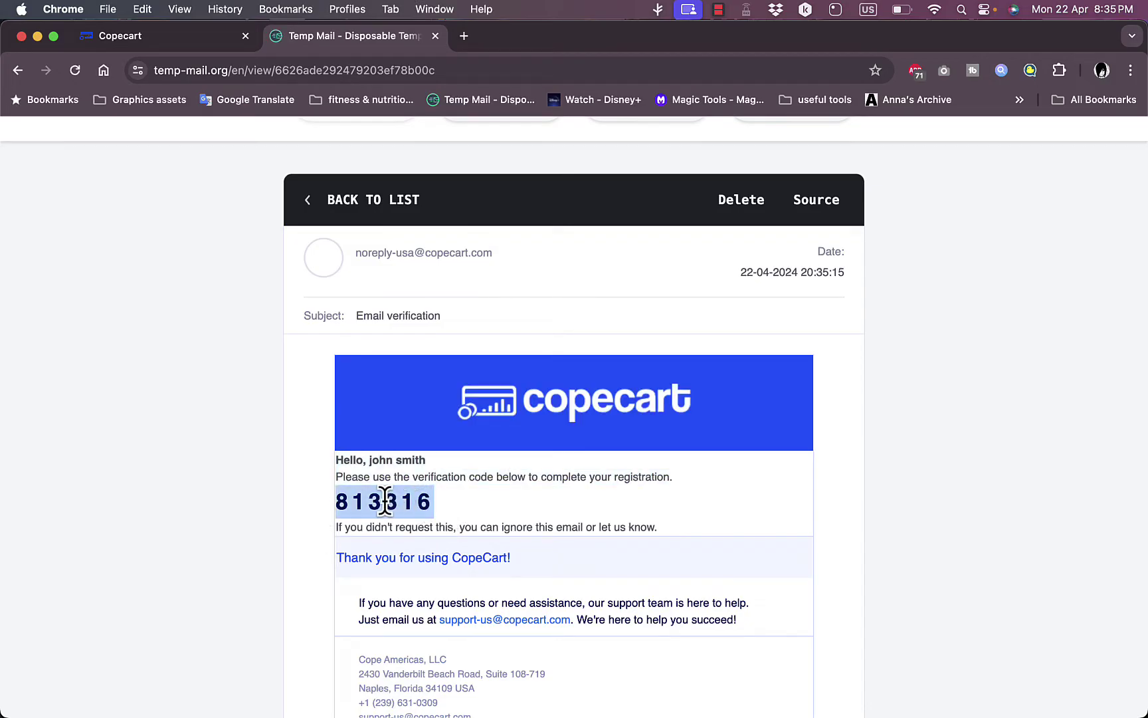
Step: Paste the email verification code on CopeCart and submit it
{"action": "left_click", "coordinate": [175, 41]}
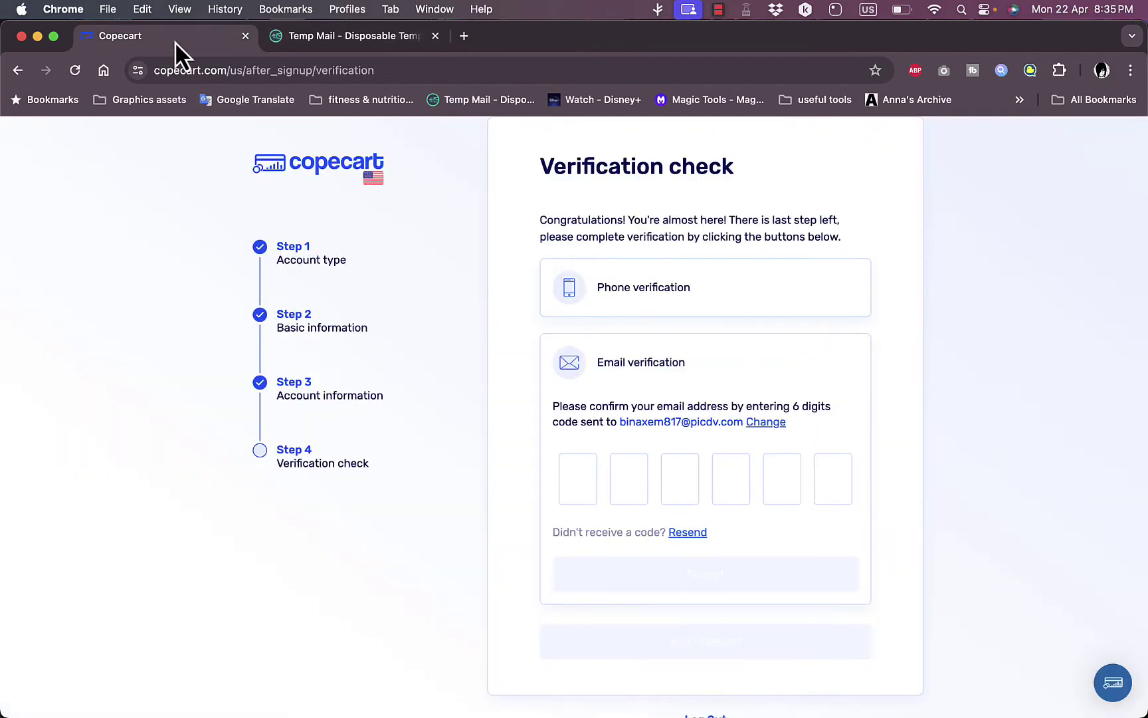
{"action": "left_click", "coordinate": [576, 471]}
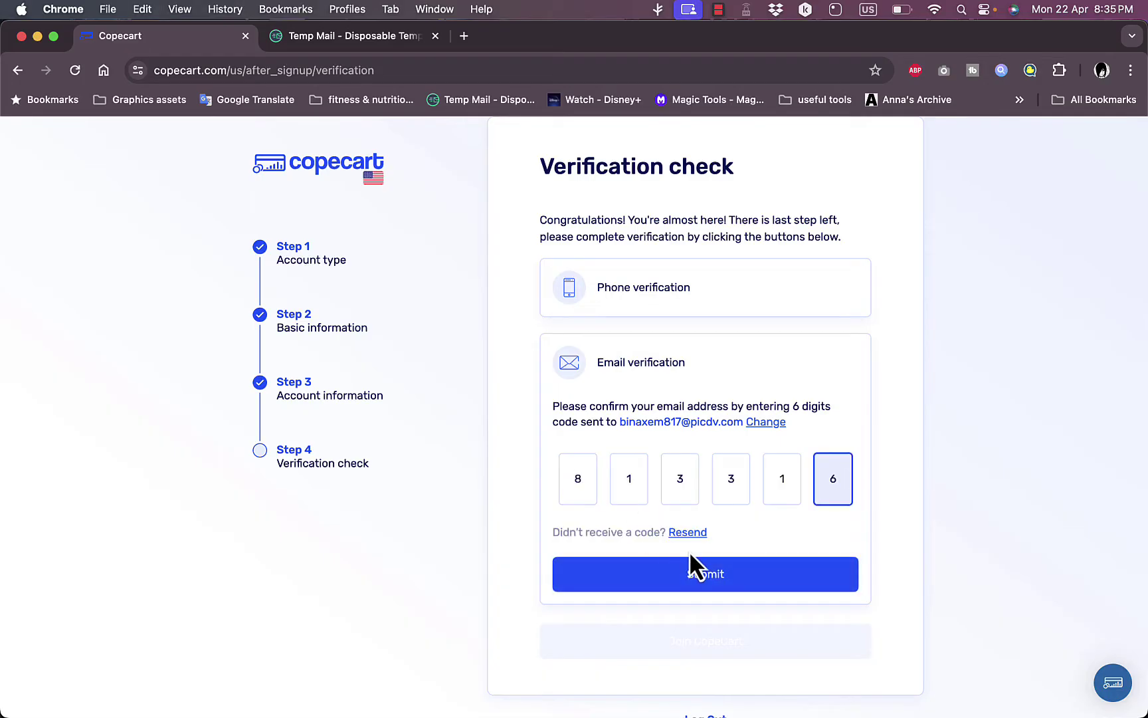
{"action": "left_click", "coordinate": [715, 585]}
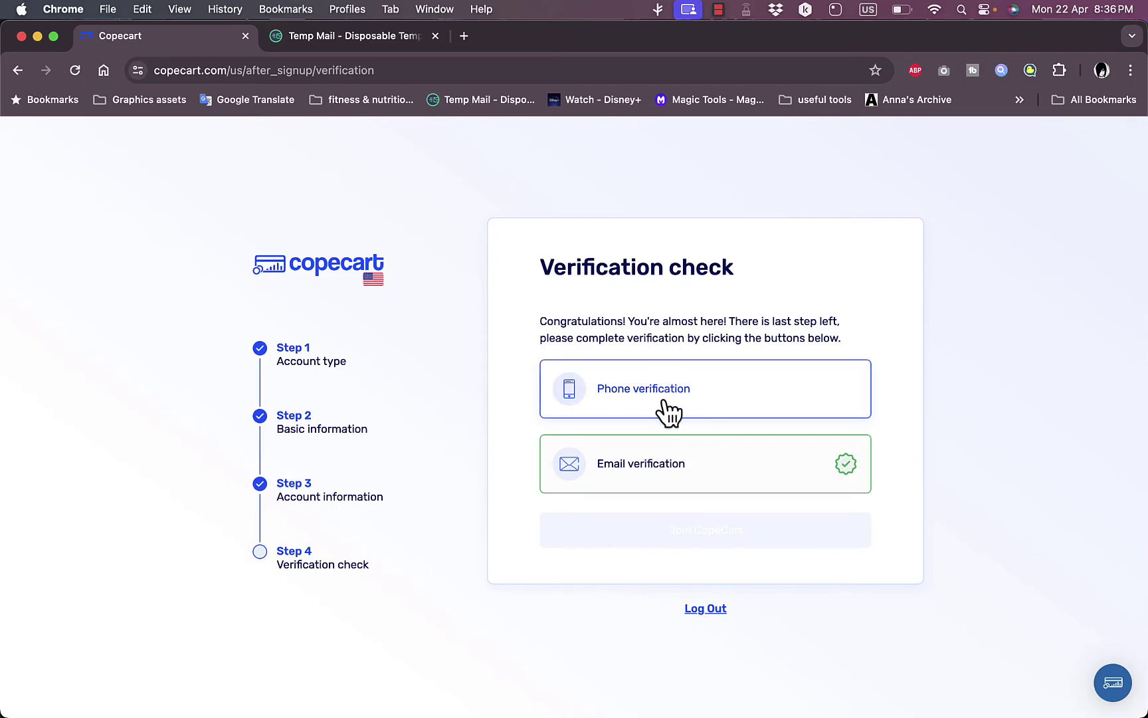
Step: Paste and submit the phone verification code, then join CopeCart
{"action": "left_click", "coordinate": [671, 392]}
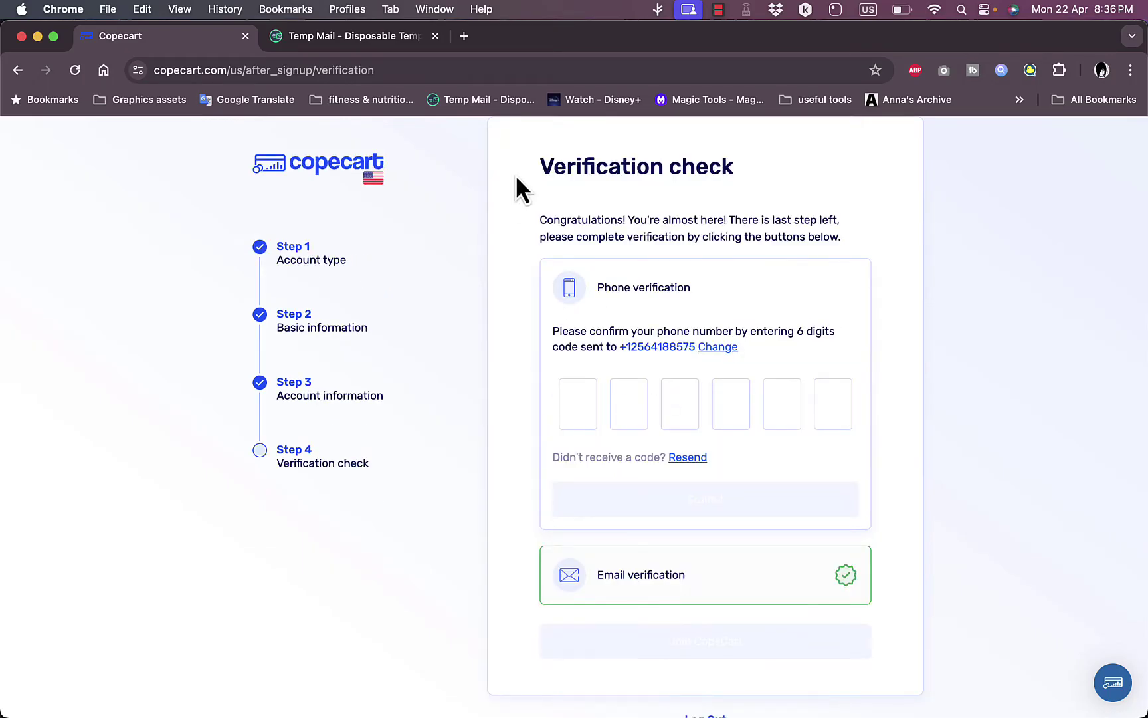
{"action": "left_click", "coordinate": [576, 400]}
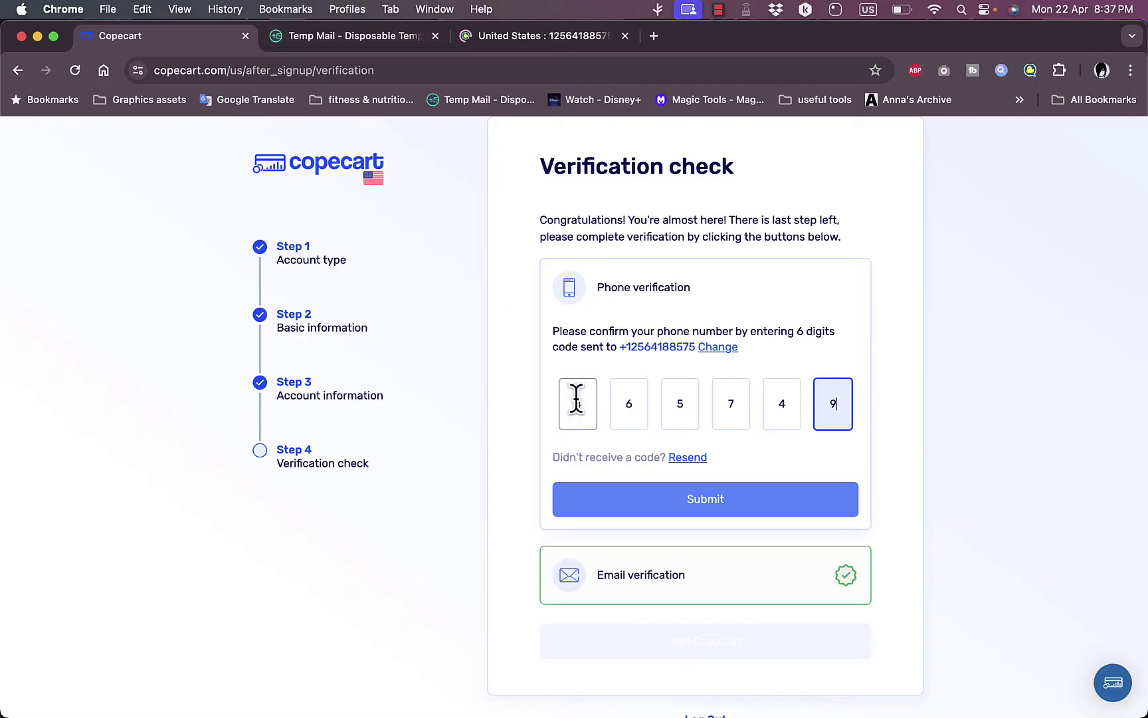
{"action": "left_click", "coordinate": [671, 515]}
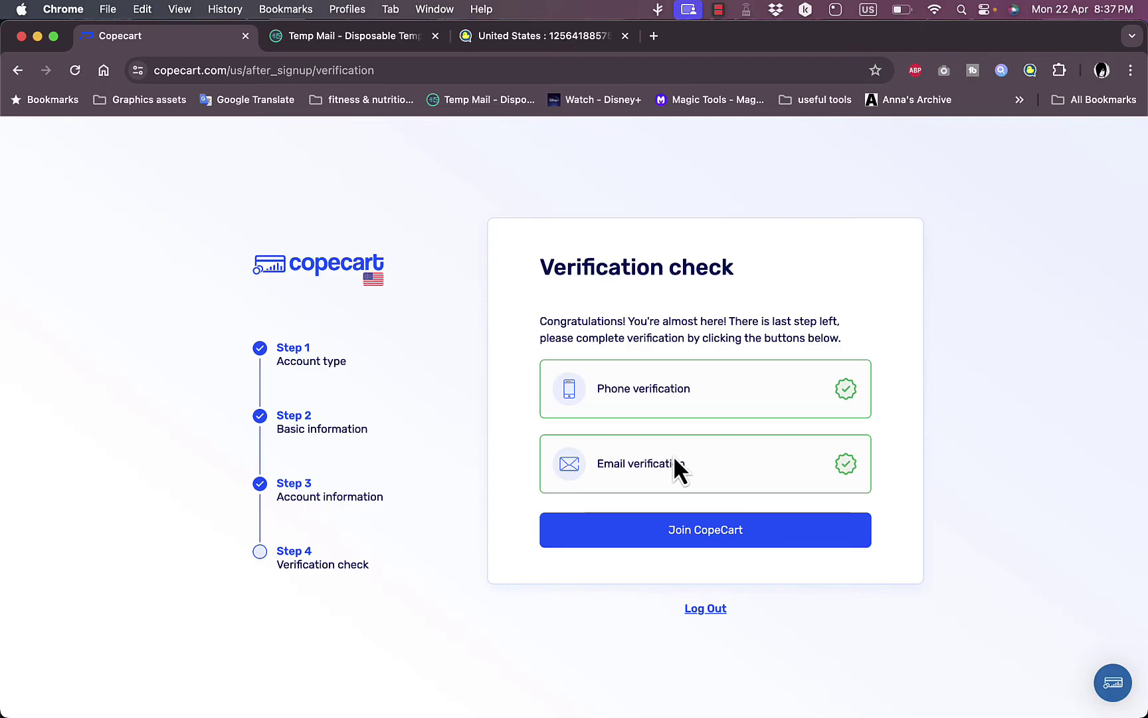
{"action": "left_click", "coordinate": [718, 543]}
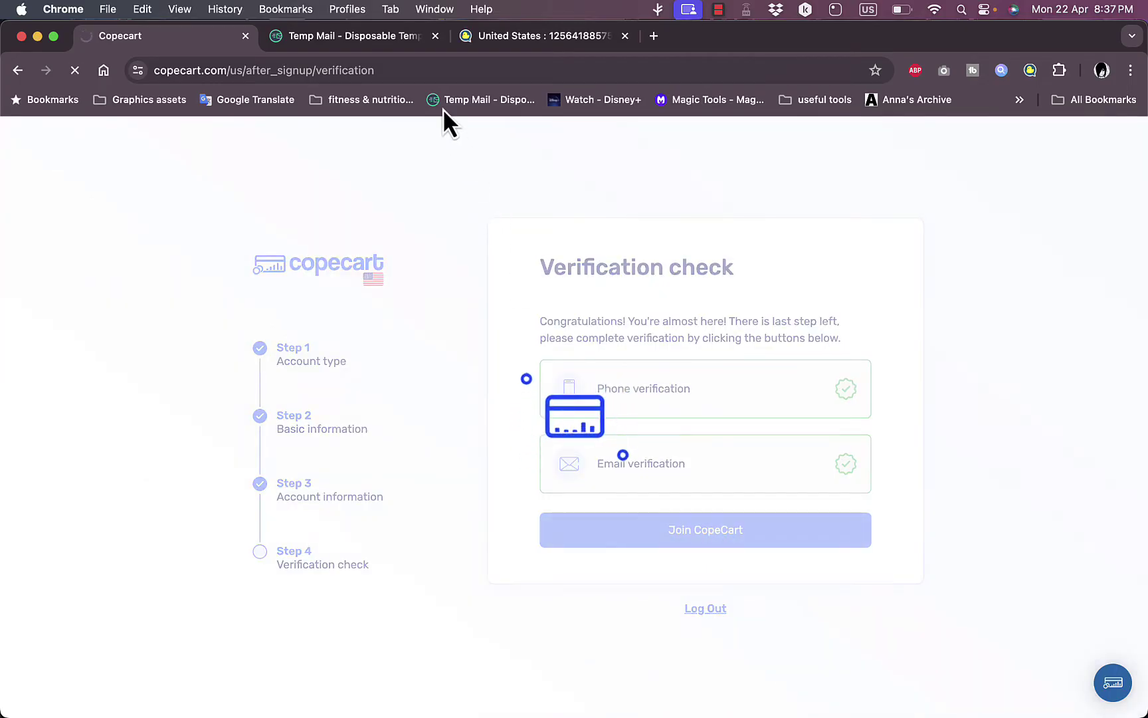
Step: Close the Temp Mail and phone-number tabs and set the location to US - United States
{"action": "left_click", "coordinate": [435, 36]}
{"action": "left_click", "coordinate": [435, 36]}
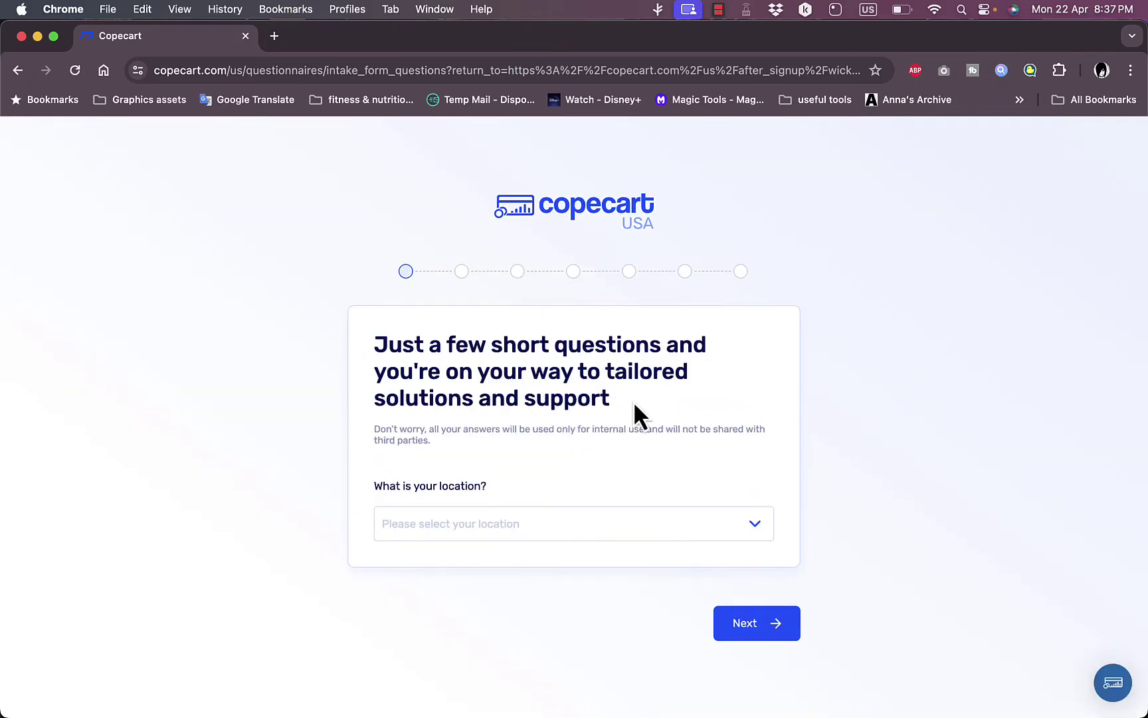
{"action": "left_click", "coordinate": [654, 525]}
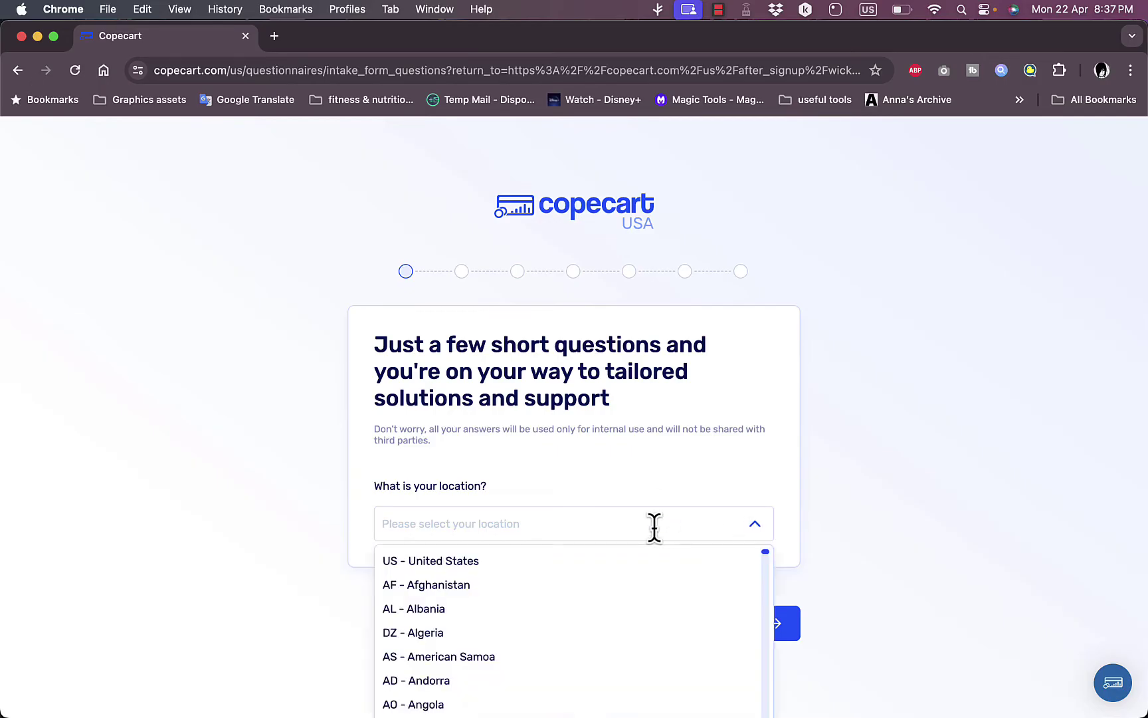
{"action": "left_click", "coordinate": [485, 564]}
{"action": "left_click", "coordinate": [742, 631]}
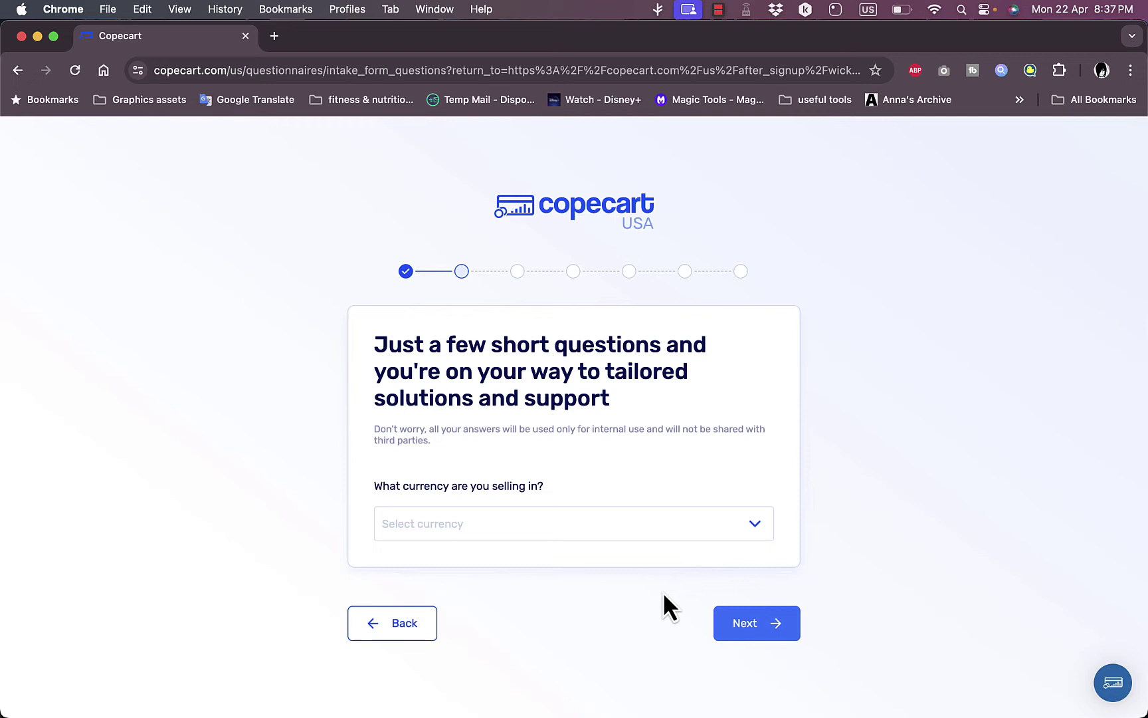
Step: Choose USD - United States Dollar as currency and enter 'how' as the website
{"action": "left_click", "coordinate": [569, 519]}
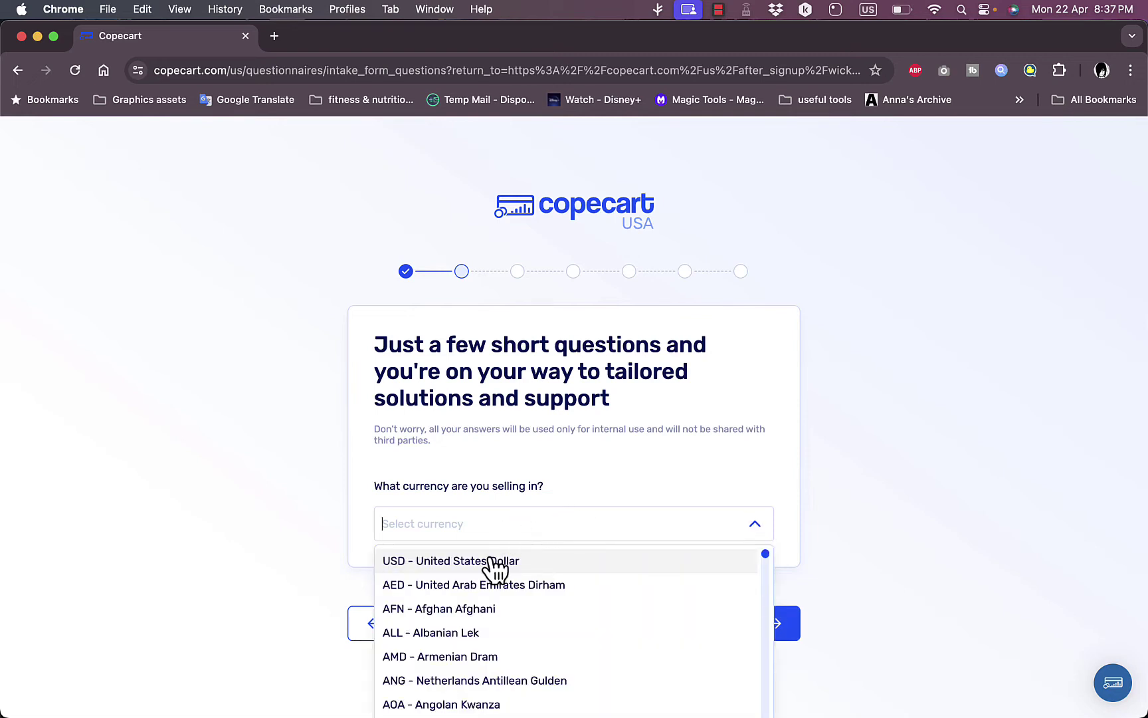
{"action": "left_click", "coordinate": [491, 563]}
{"action": "left_click", "coordinate": [774, 631]}
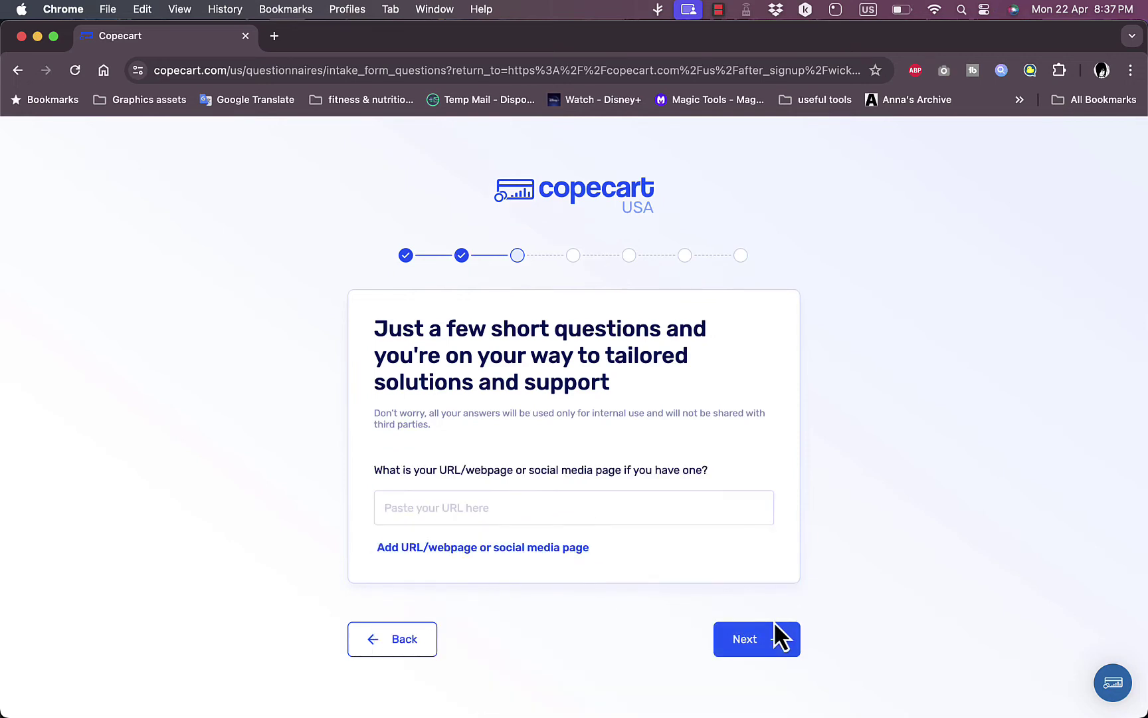
{"action": "left_click", "coordinate": [566, 499]}
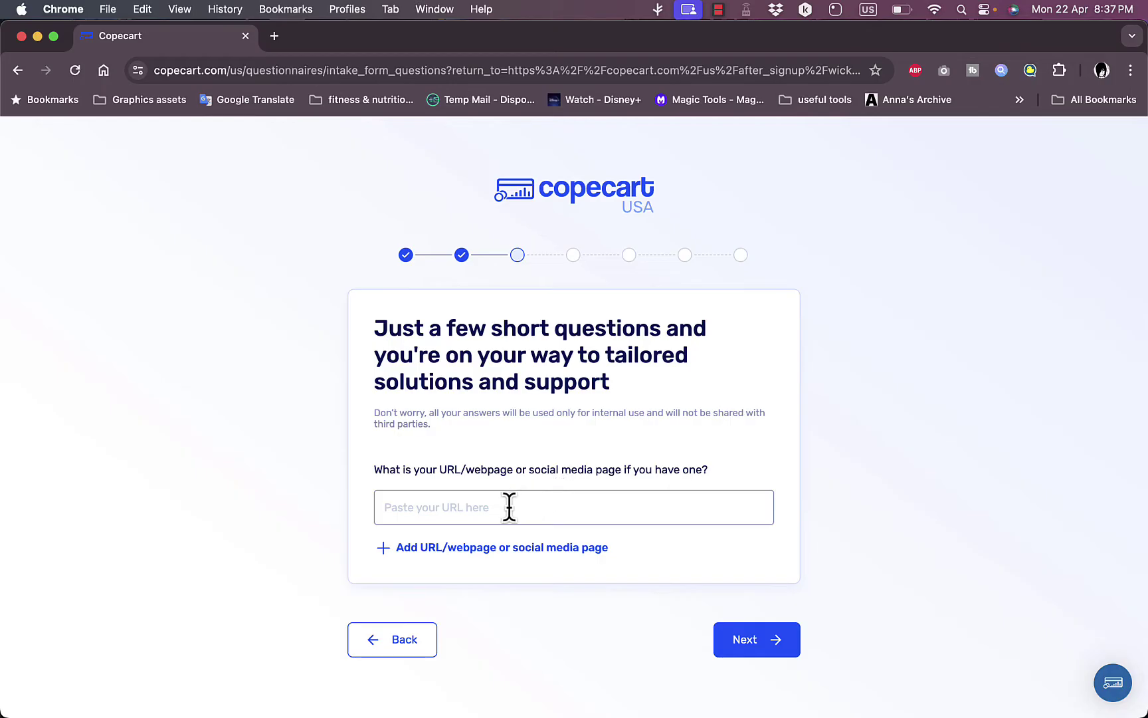
{"action": "left_click", "coordinate": [565, 508]}
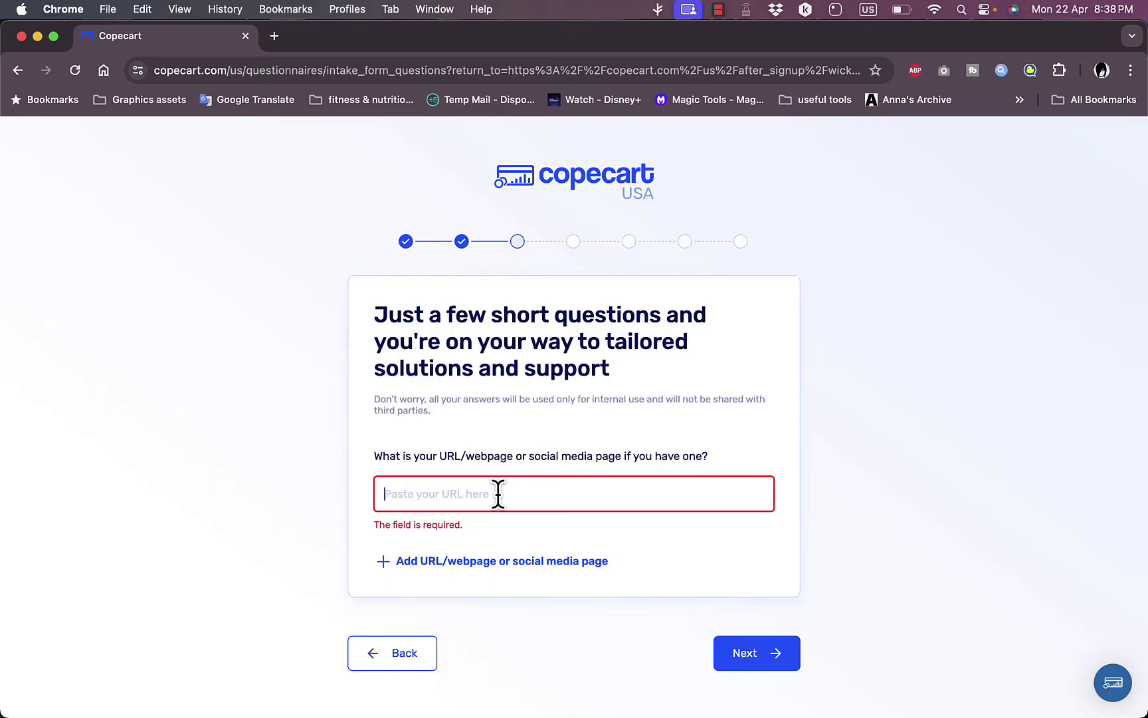
{"action": "type", "text": "howtosimple.site"}
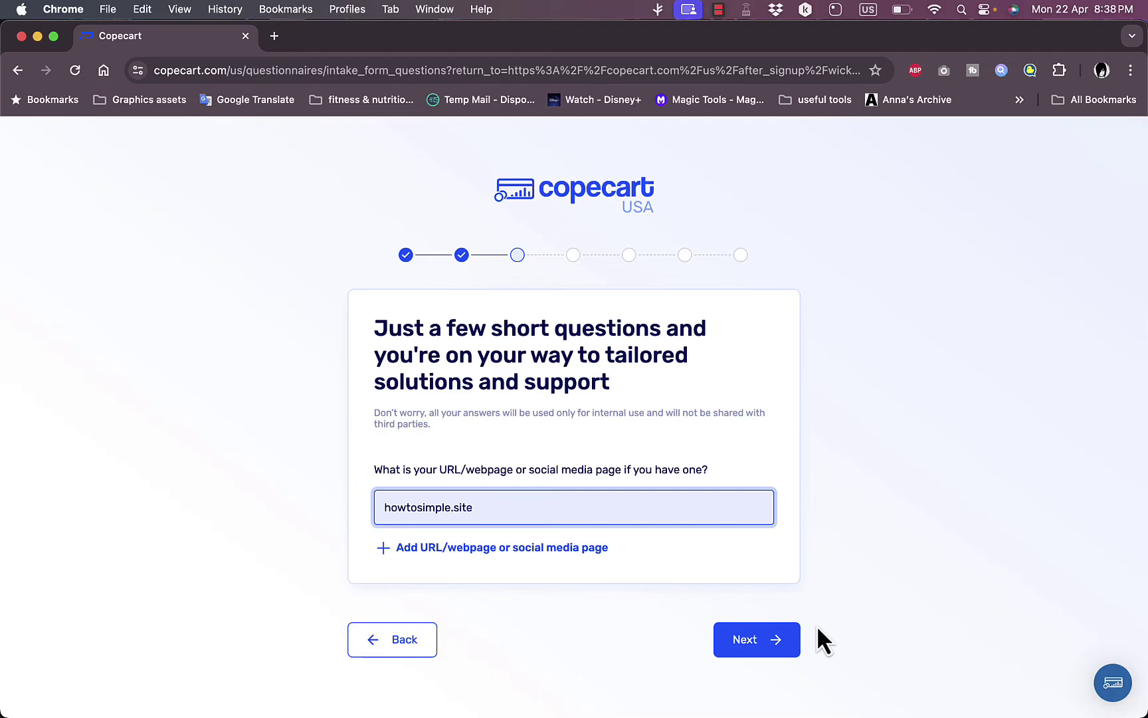
{"action": "left_click", "coordinate": [790, 640]}
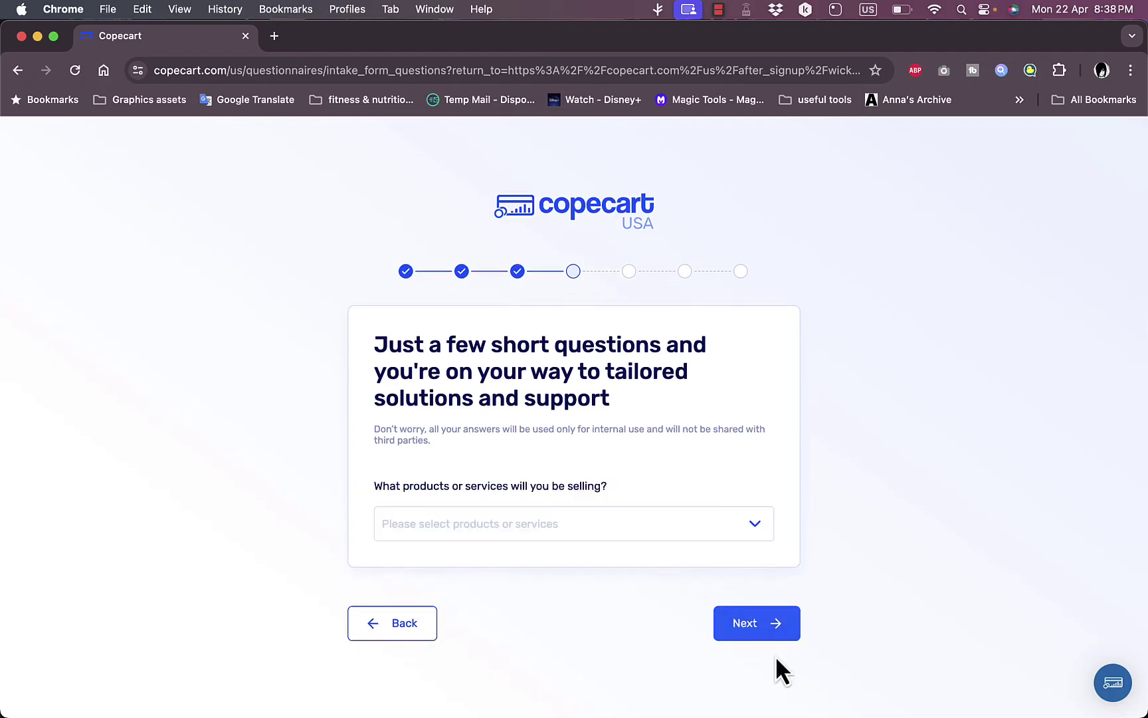
Step: Pick Education as the product category and Social Media as the referral source
{"action": "left_click", "coordinate": [751, 523]}
{"action": "scroll", "coordinate": [665, 536], "scroll_direction": "down", "scroll_amount": 10}
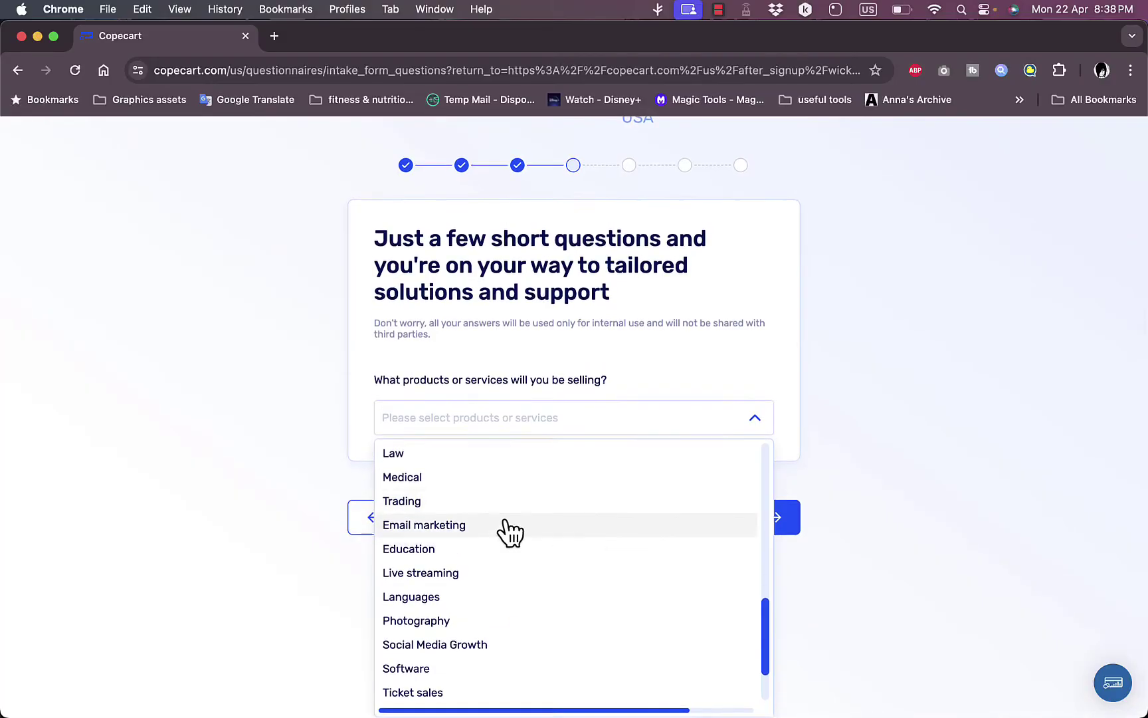
{"action": "left_click", "coordinate": [458, 552]}
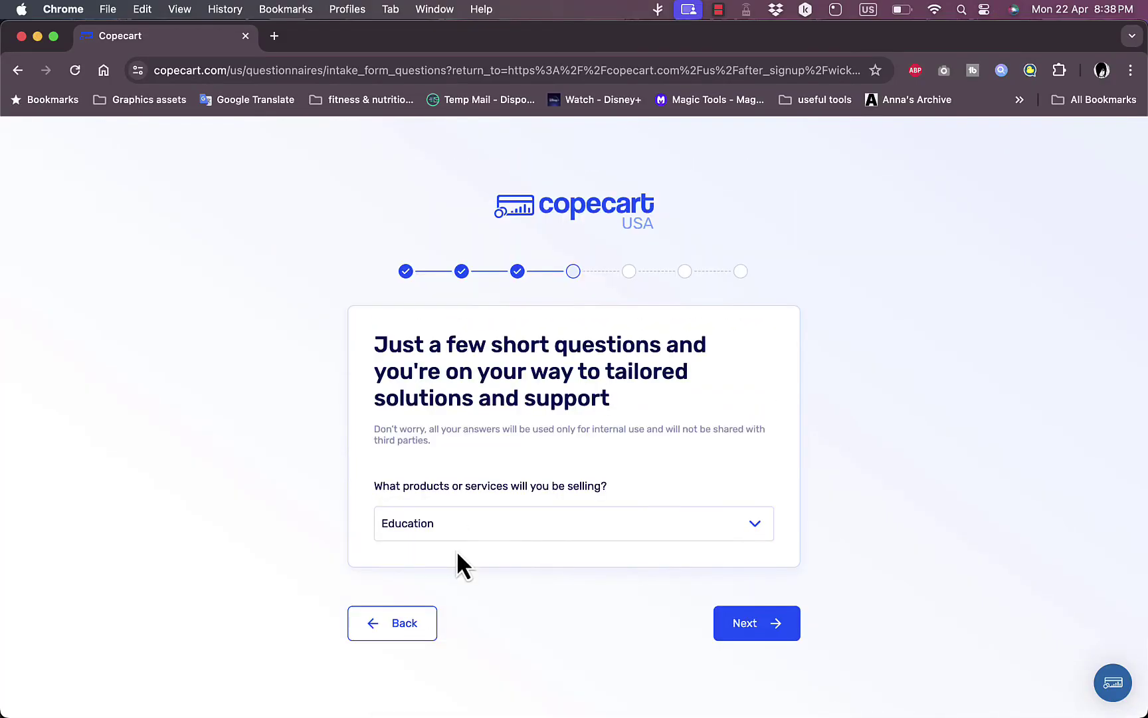
{"action": "left_click", "coordinate": [796, 637]}
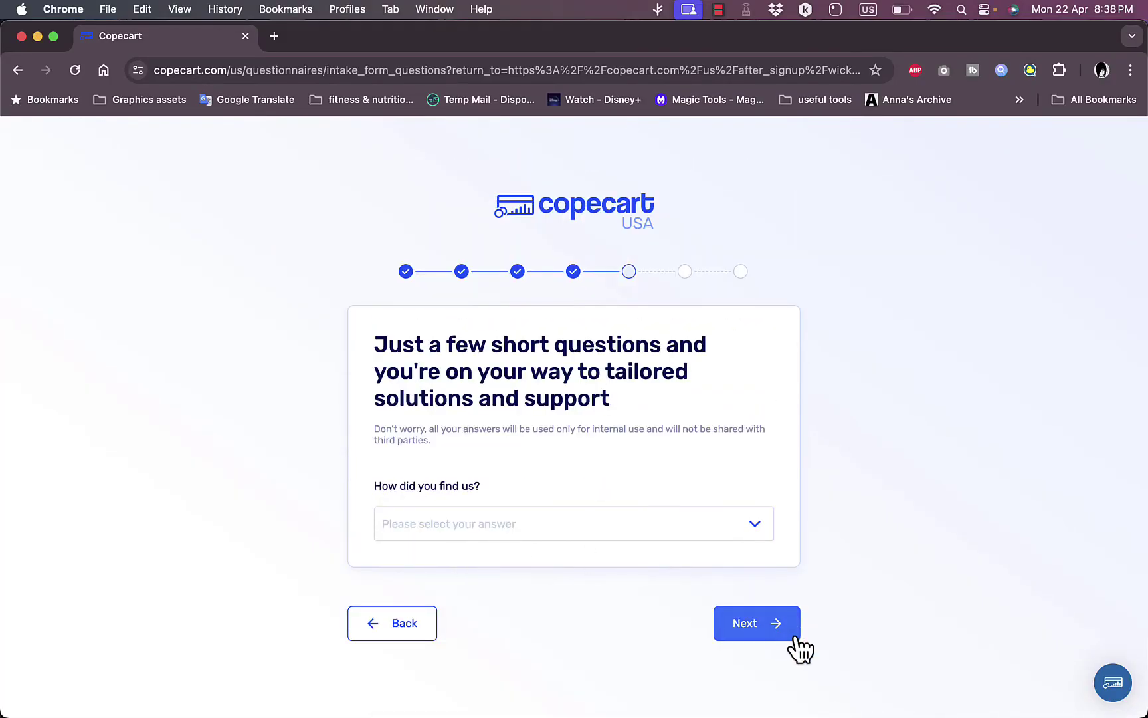
{"action": "left_click", "coordinate": [680, 524]}
{"action": "left_click", "coordinate": [525, 609]}
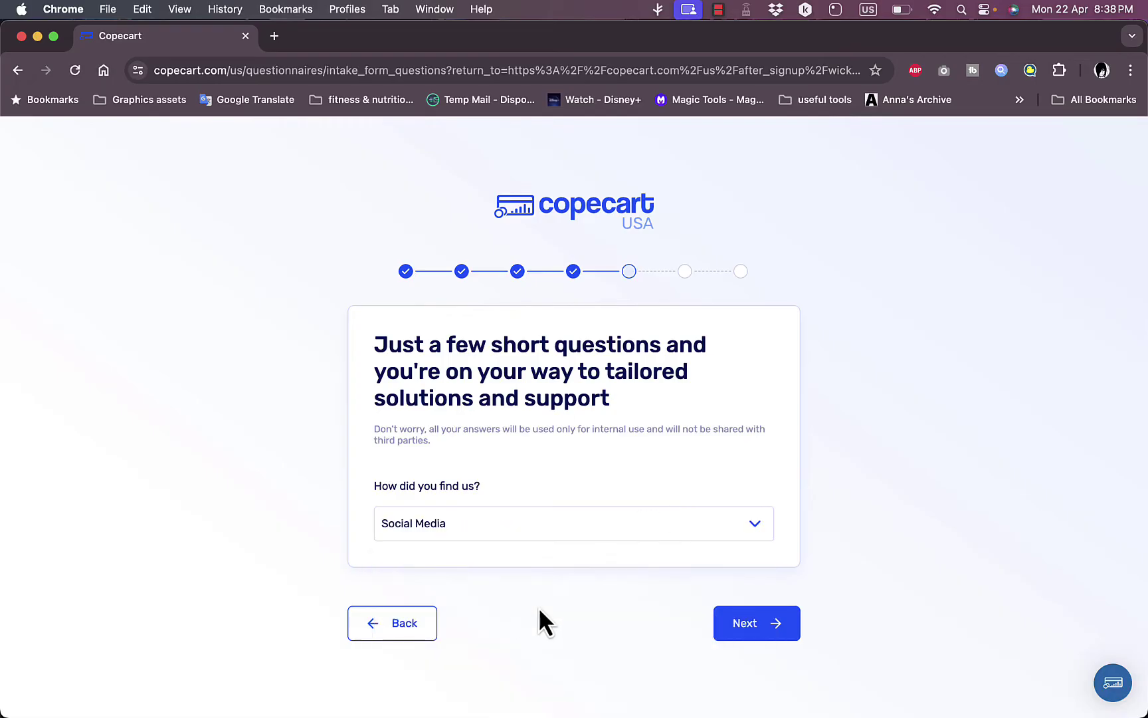
Step: Get past the actively-selling question, choose $25,000 monthly revenue, and submit the questionnaire
{"action": "left_click", "coordinate": [739, 621]}
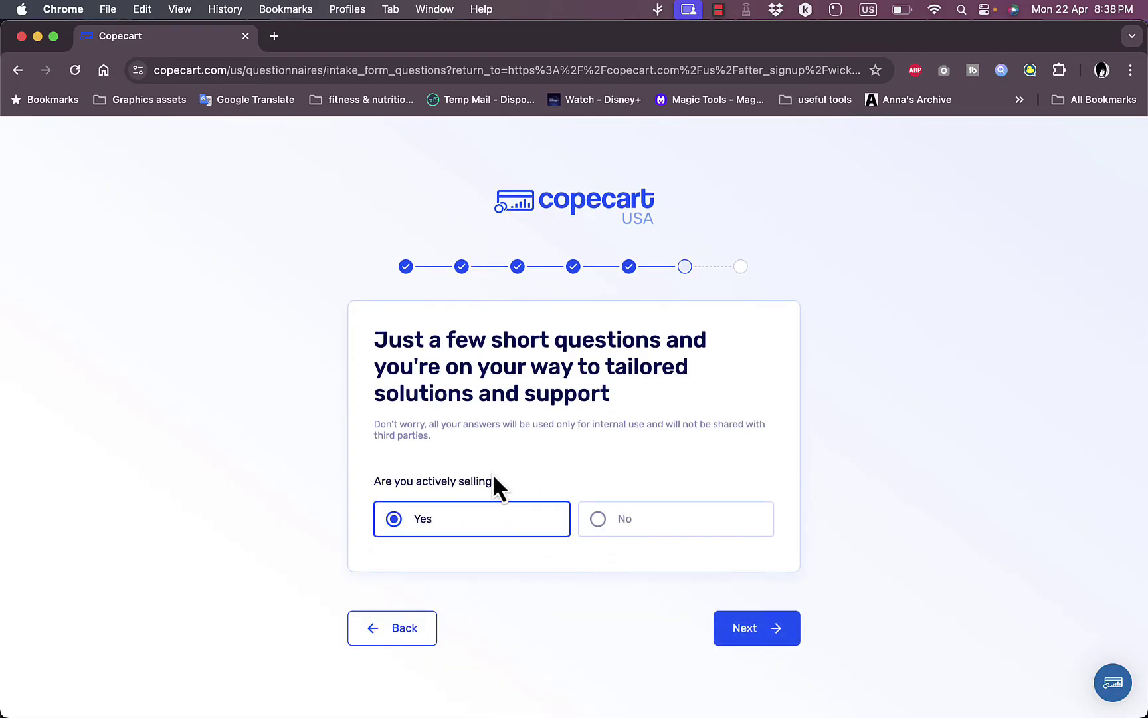
{"action": "left_click", "coordinate": [774, 629]}
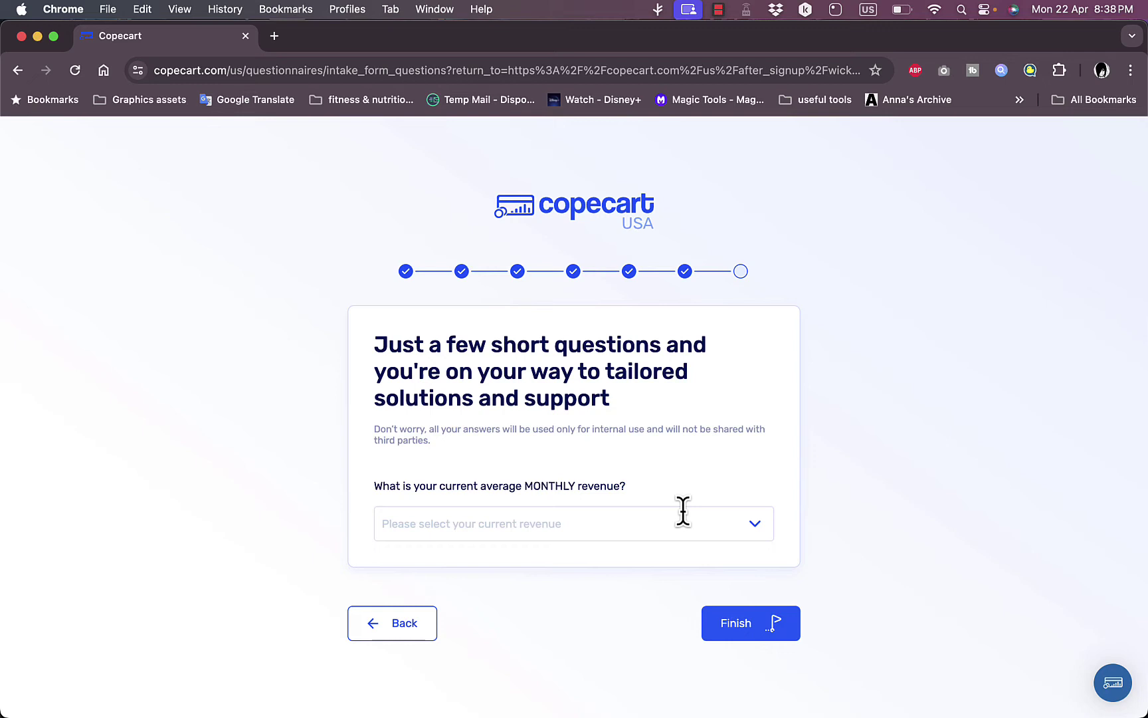
{"action": "left_click", "coordinate": [616, 523]}
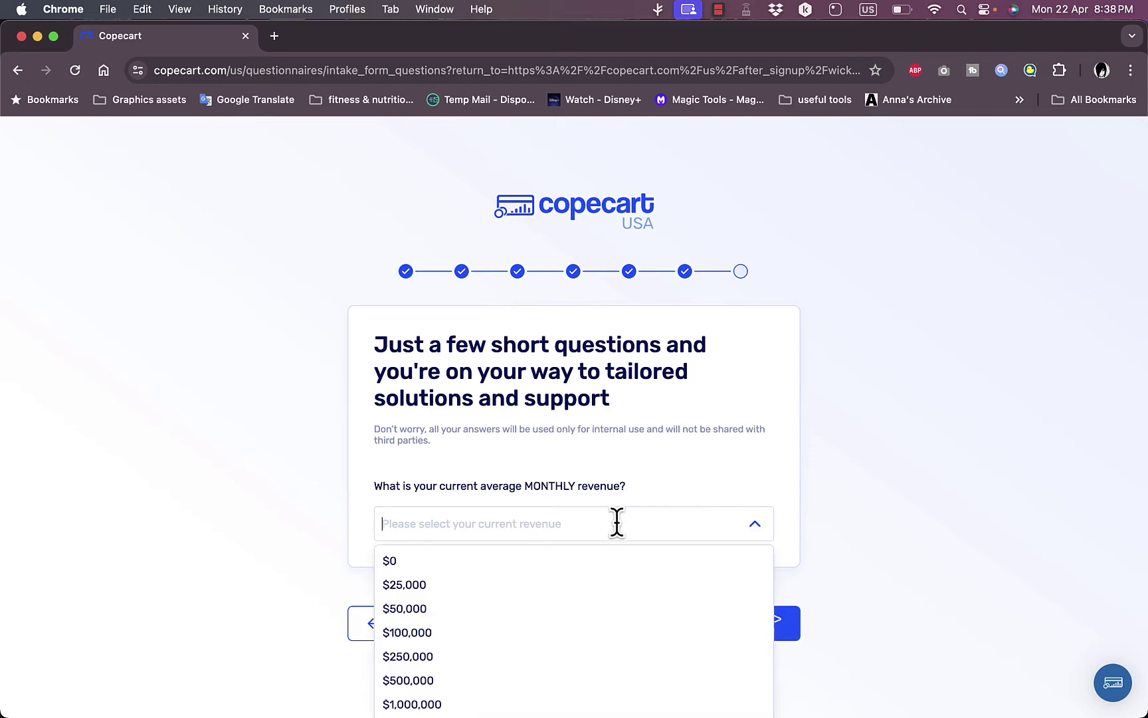
{"action": "left_click", "coordinate": [532, 585]}
{"action": "left_click", "coordinate": [744, 644]}
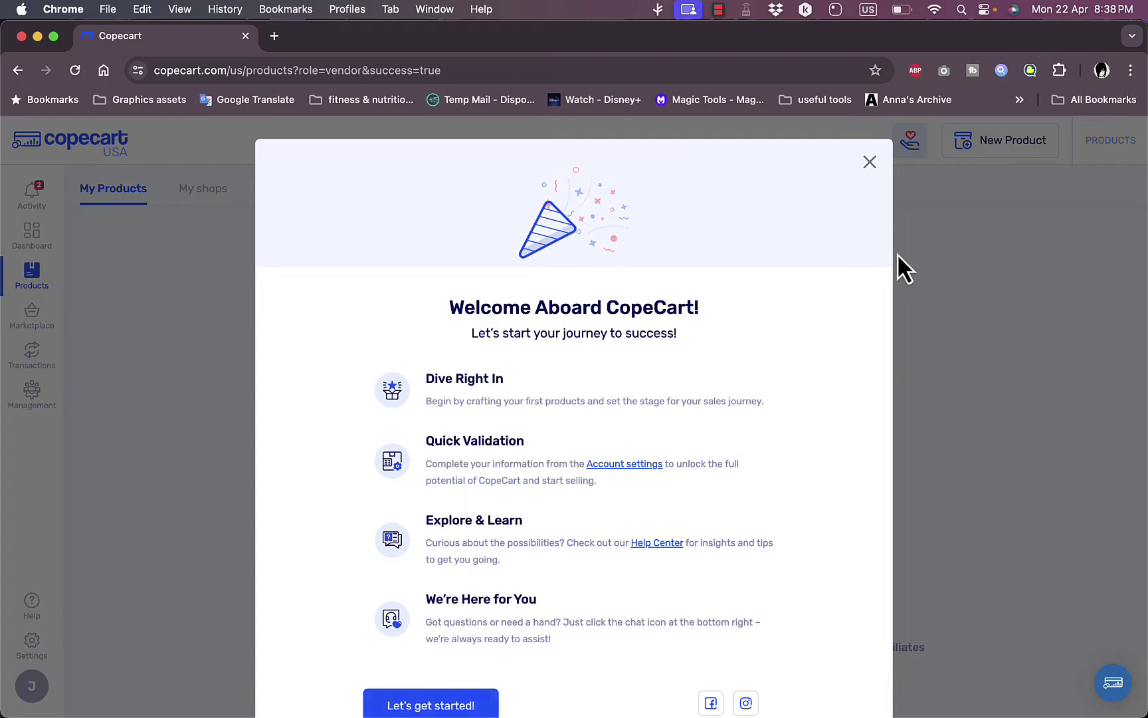
Step: Close the Welcome Aboard dialog and check the Activity notifications
{"action": "left_click", "coordinate": [868, 164]}
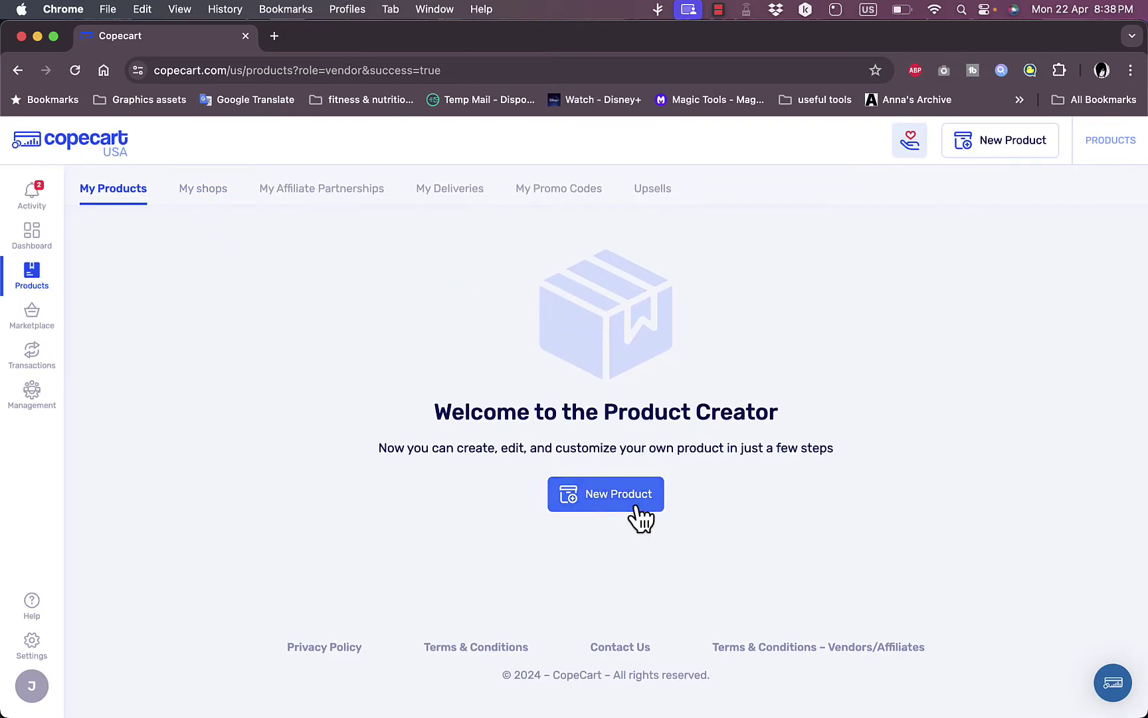
{"action": "left_click", "coordinate": [34, 193]}
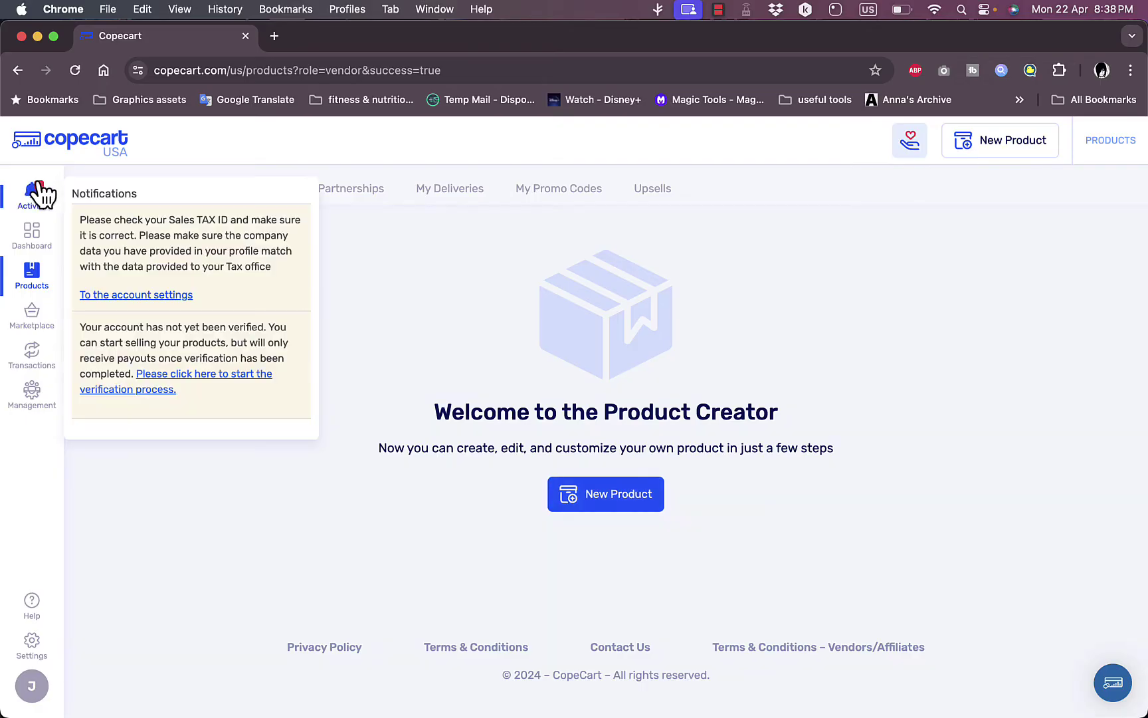
{"action": "mouse_move", "coordinate": [40, 247]}
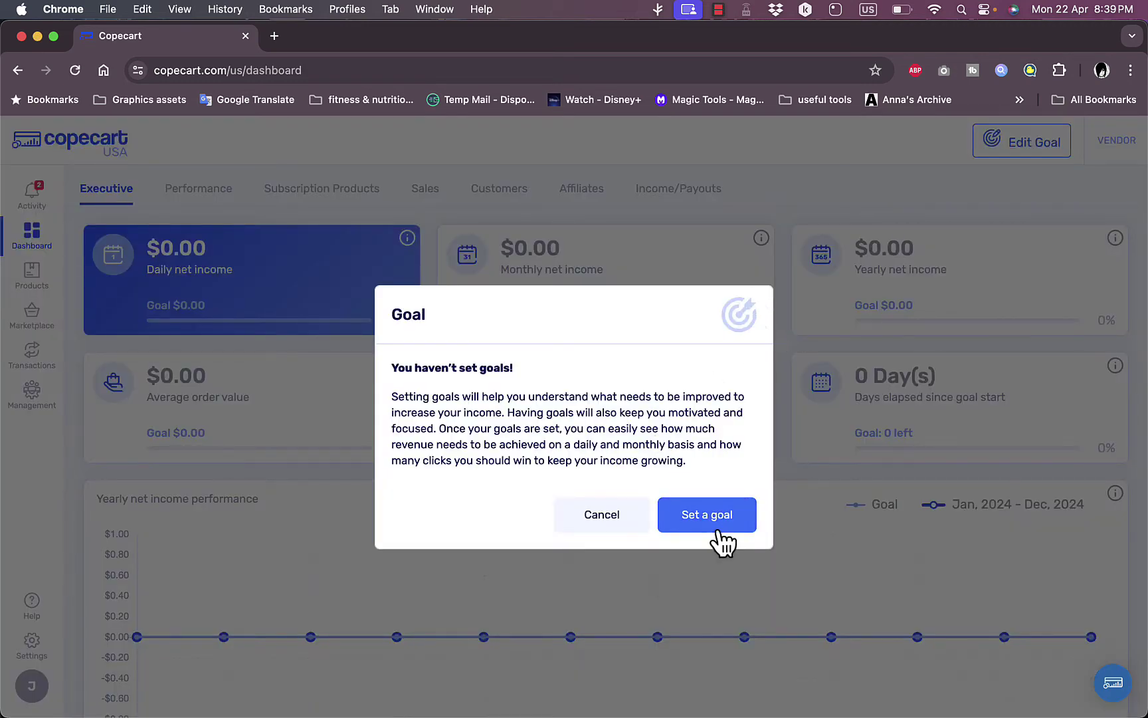
Step: Dismiss the goal prompt without setting a goal
{"action": "left_click", "coordinate": [595, 525]}
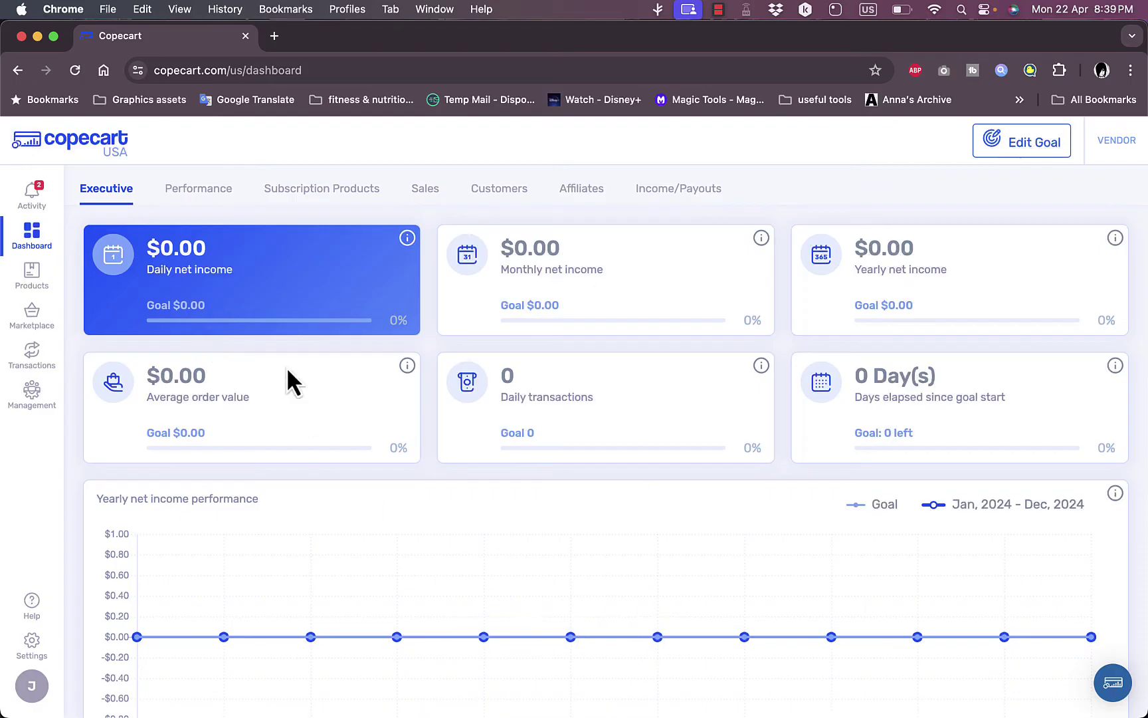
{"action": "scroll", "coordinate": [908, 498], "scroll_direction": "down", "scroll_amount": 5}
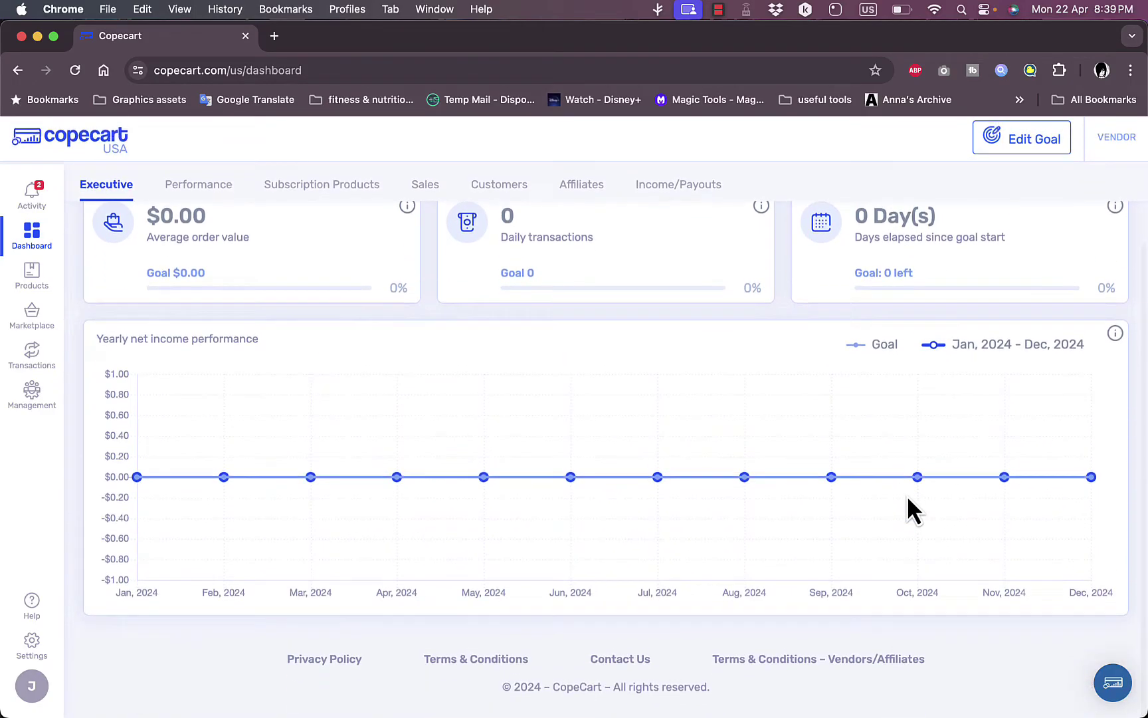
{"action": "scroll", "coordinate": [907, 495], "scroll_direction": "up", "scroll_amount": 5}
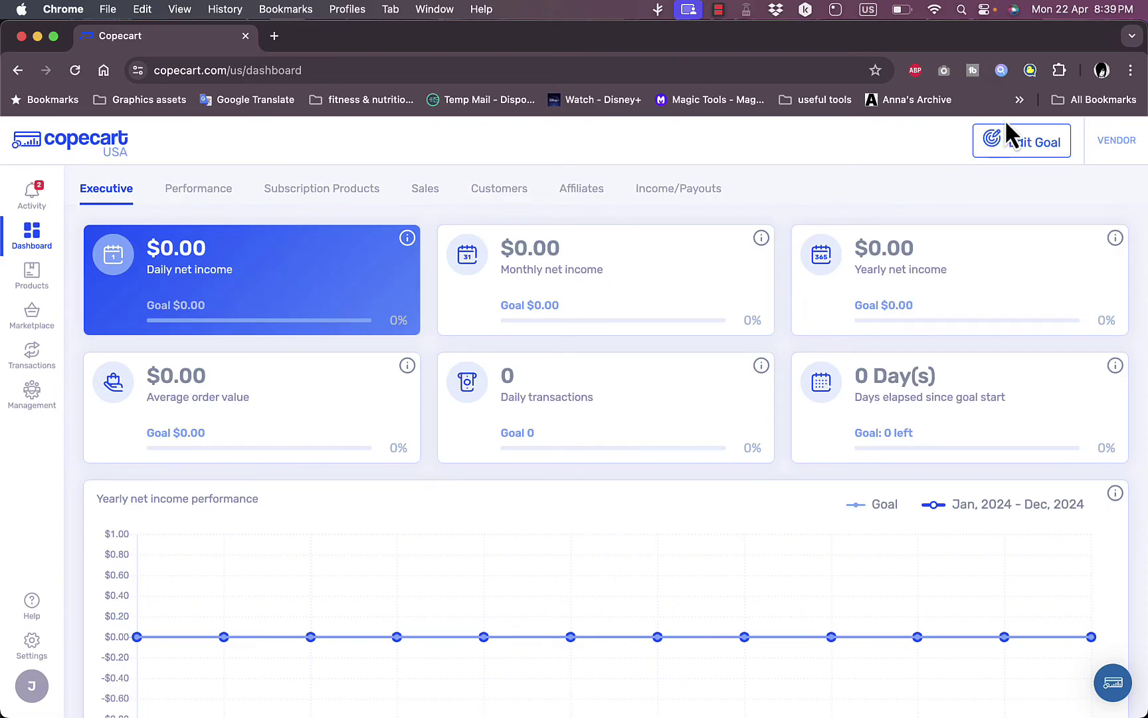
Step: Open the revenue goal settings, look over the period list, and close without changes
{"action": "left_click", "coordinate": [1017, 145]}
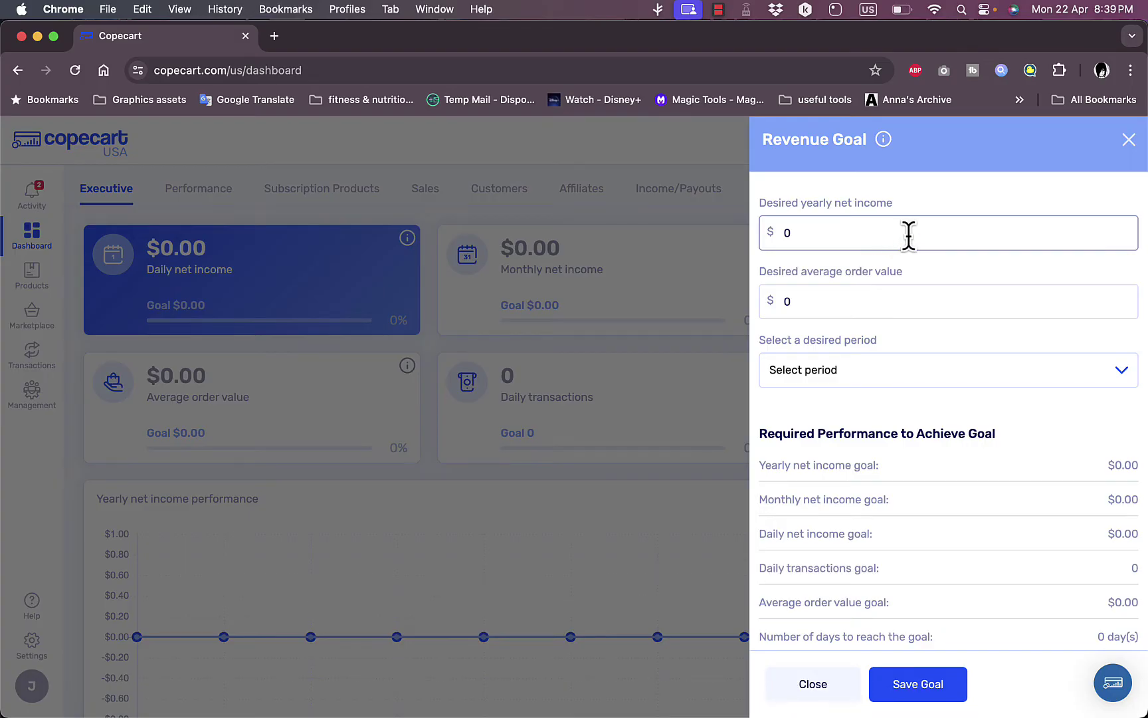
{"action": "left_click", "coordinate": [912, 367]}
{"action": "left_click", "coordinate": [934, 325]}
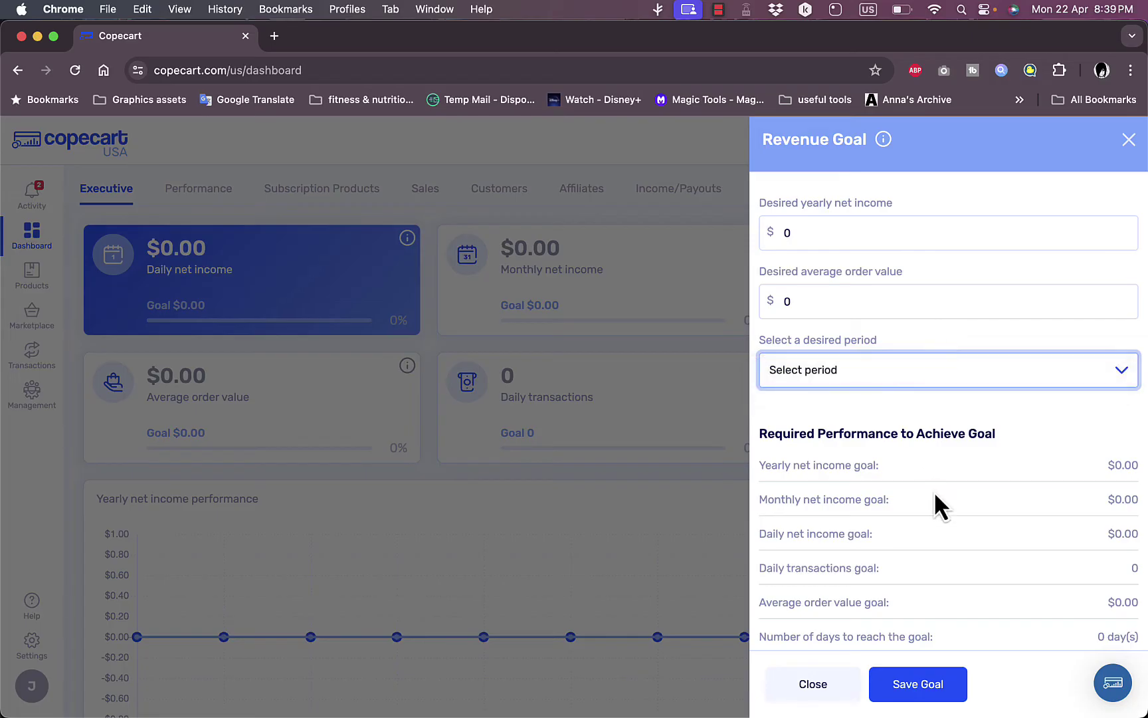
{"action": "scroll", "coordinate": [941, 488], "scroll_direction": "down", "scroll_amount": 1}
{"action": "left_click", "coordinate": [812, 684]}
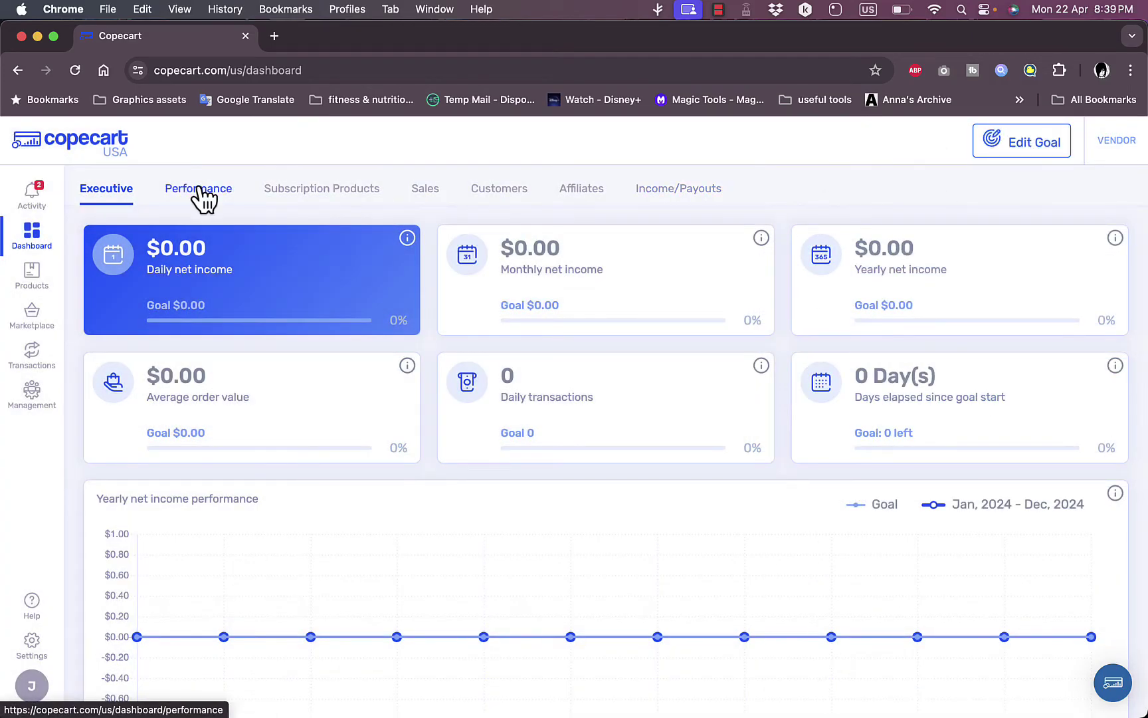
Step: View the Performance, Subscription Products, Sales, Affiliates and Income/Payouts reports in turn
{"action": "left_click", "coordinate": [199, 190]}
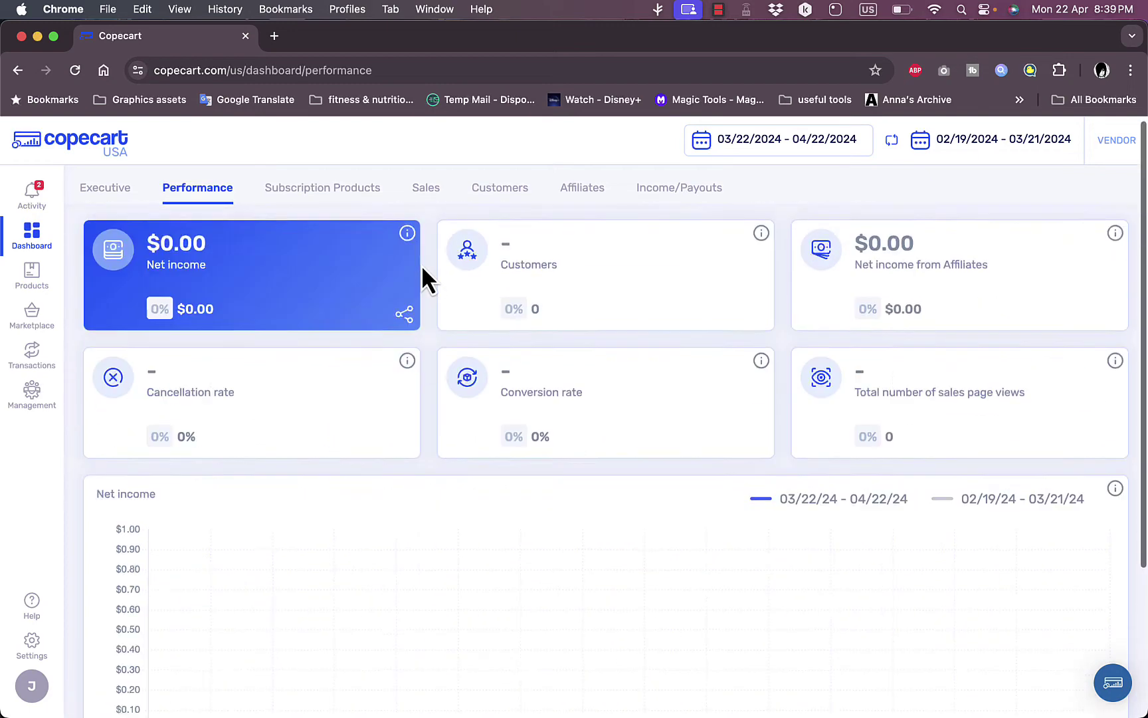
{"action": "left_click", "coordinate": [308, 198]}
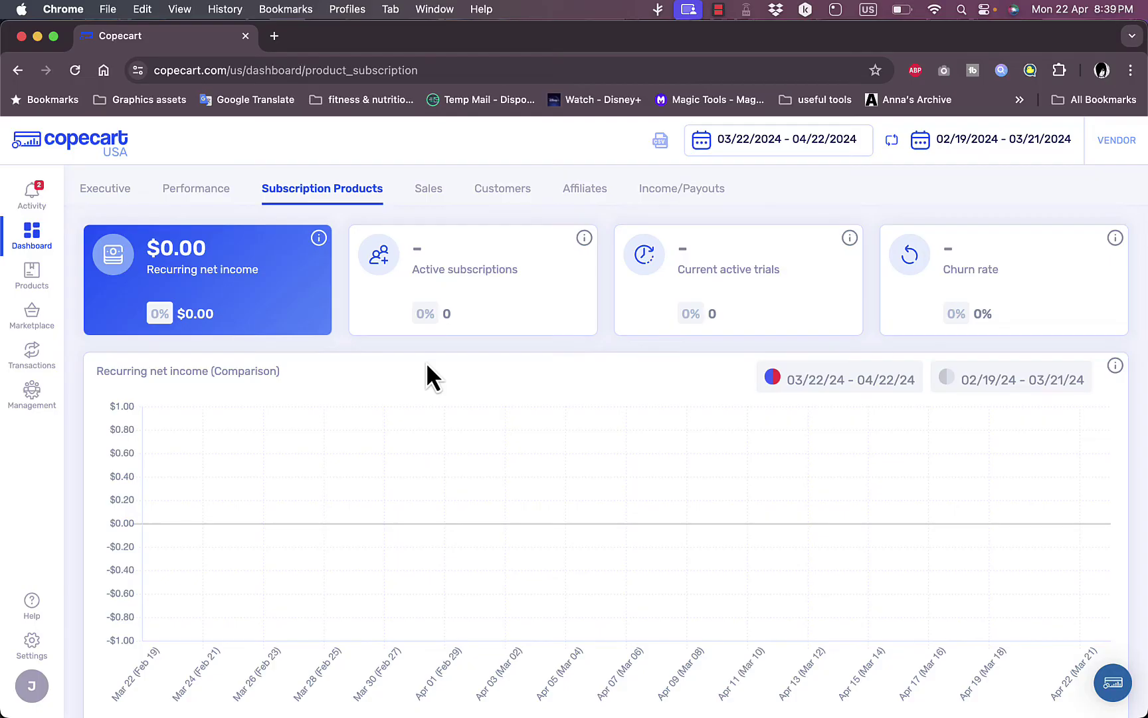
{"action": "left_click", "coordinate": [429, 188]}
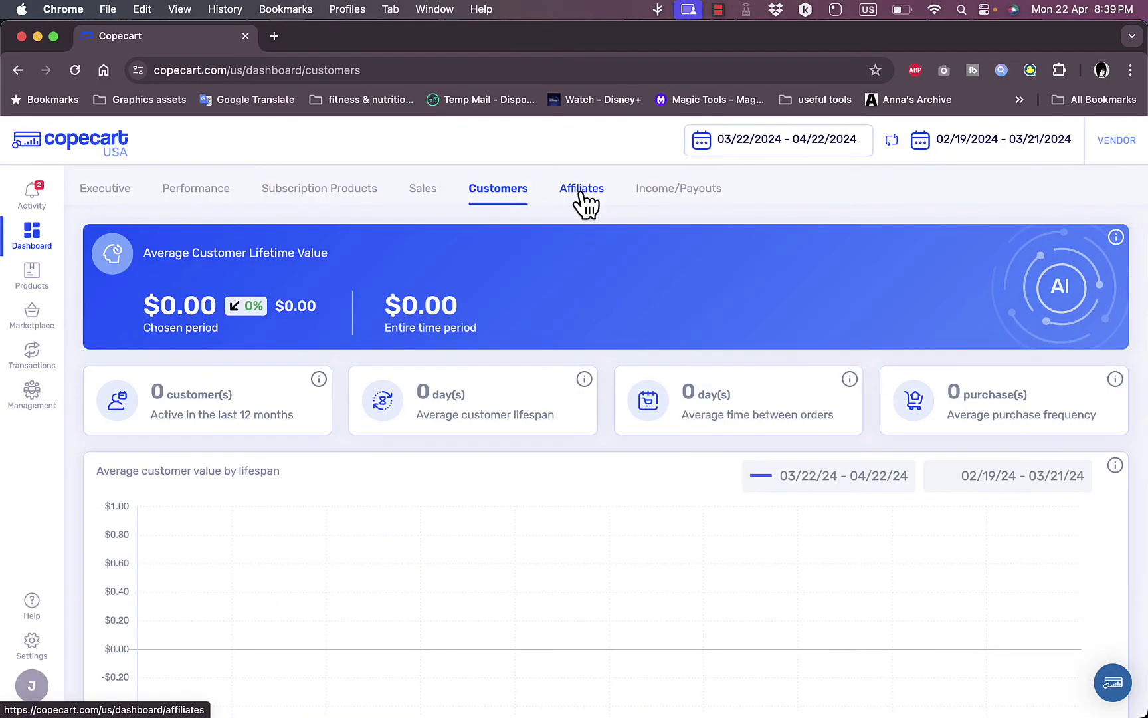
{"action": "left_click", "coordinate": [582, 192]}
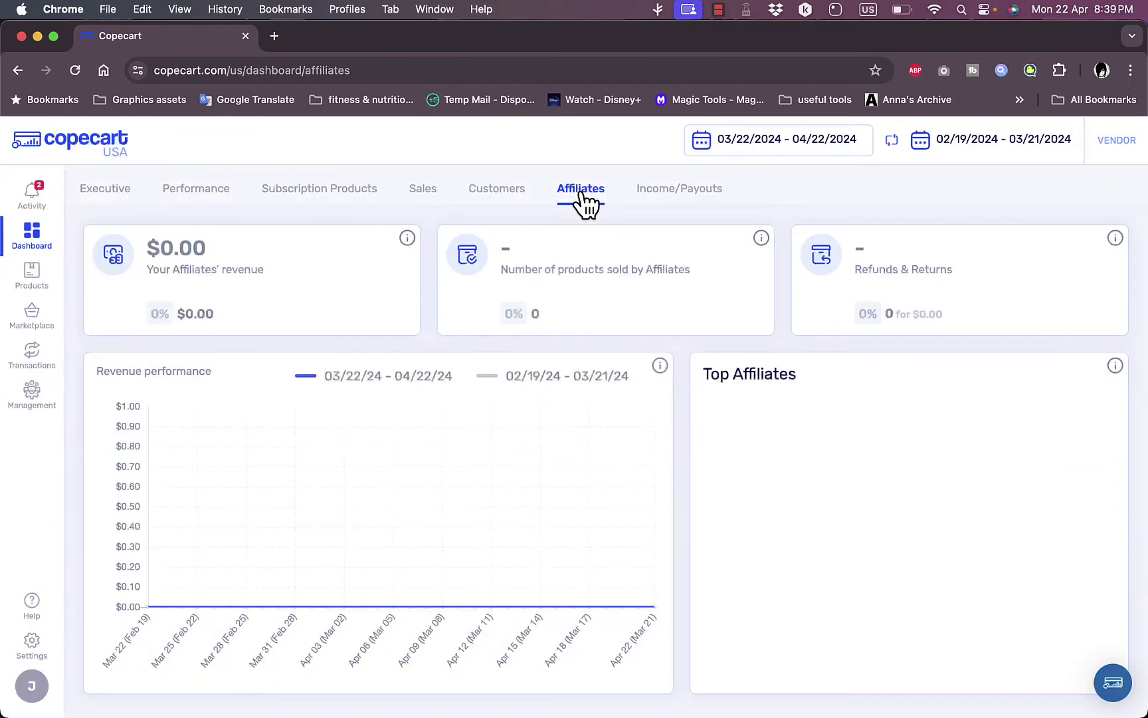
{"action": "left_click", "coordinate": [691, 195]}
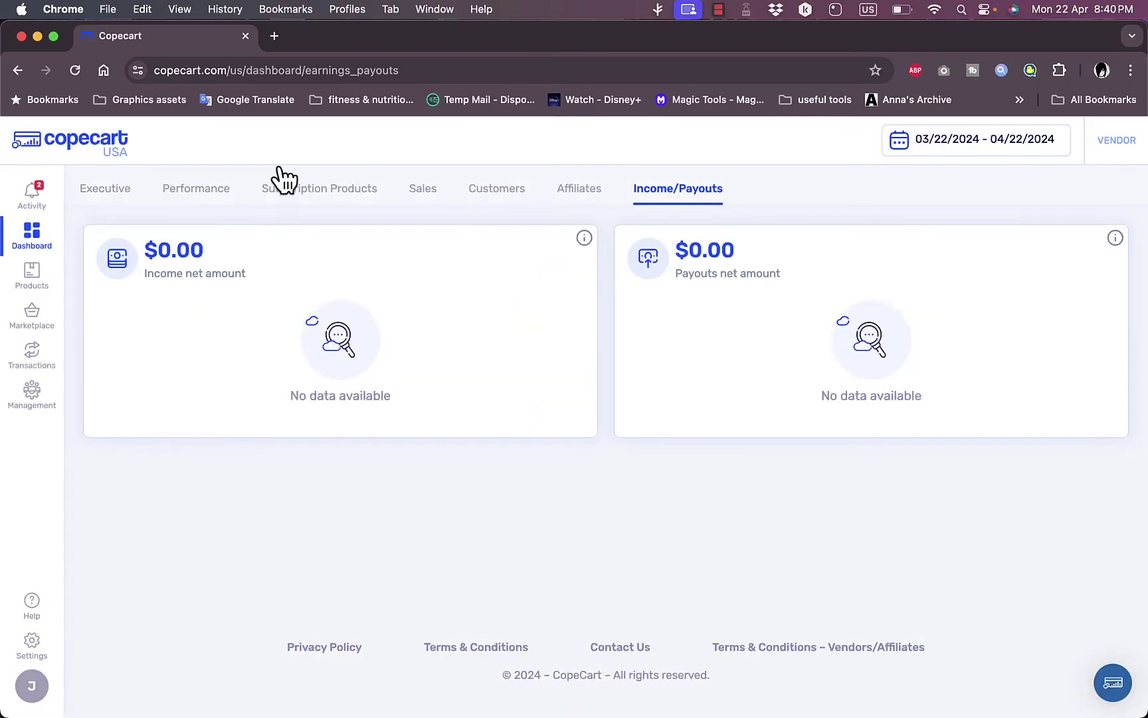
Step: Open Products, view the Affiliate Partnerships and Promo Codes pages, then return to My Products
{"action": "left_click", "coordinate": [43, 283]}
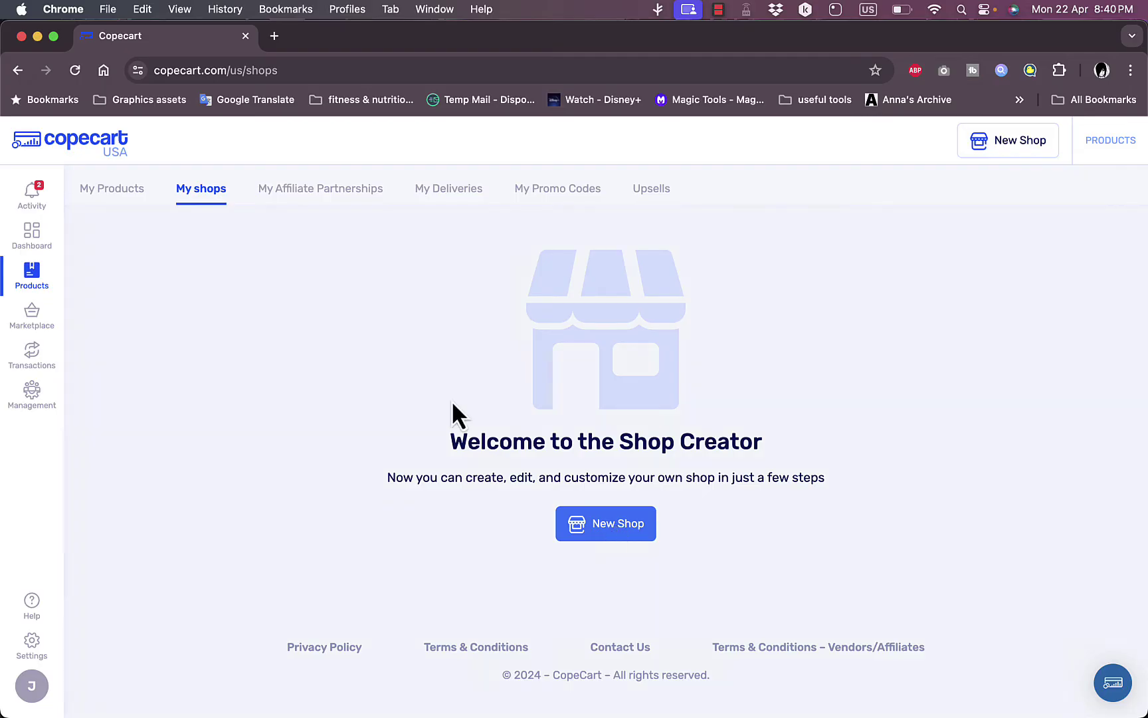
{"action": "left_click", "coordinate": [321, 199]}
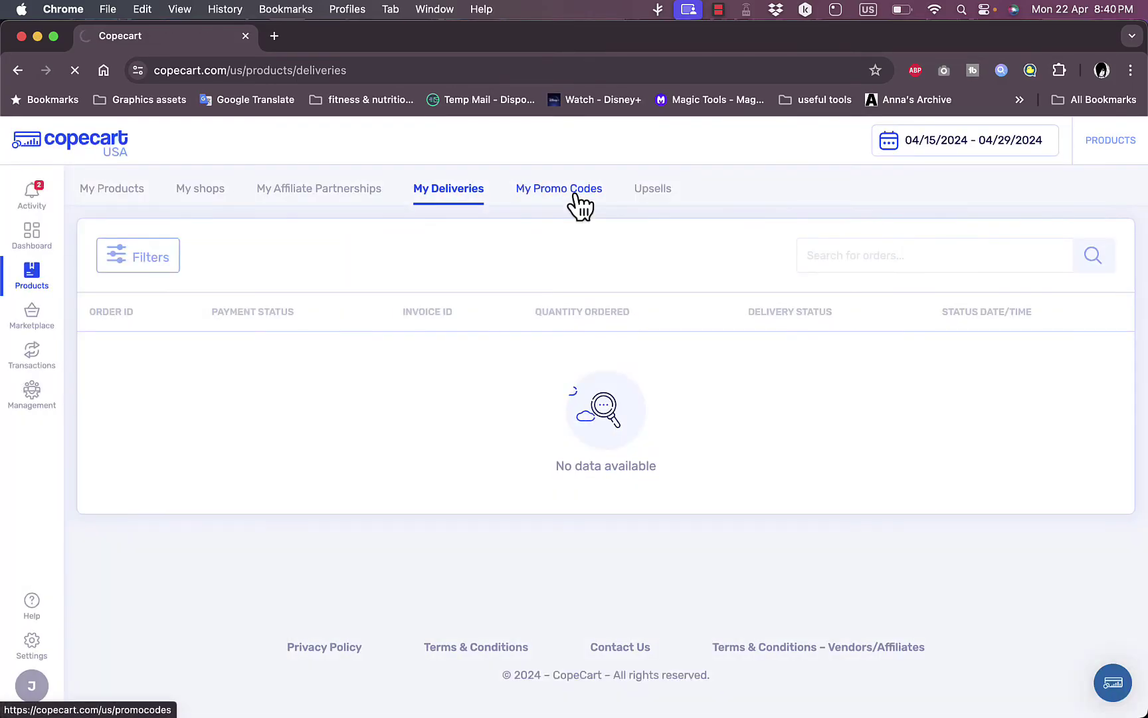
{"action": "left_click", "coordinate": [575, 196]}
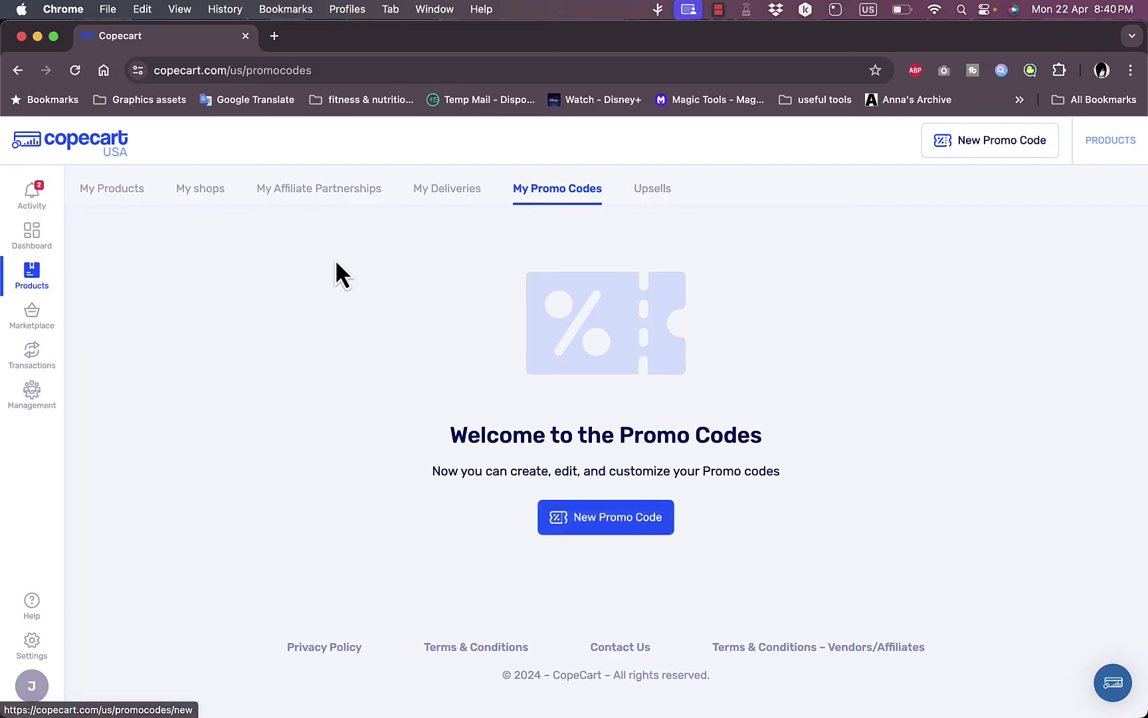
{"action": "left_click", "coordinate": [117, 196]}
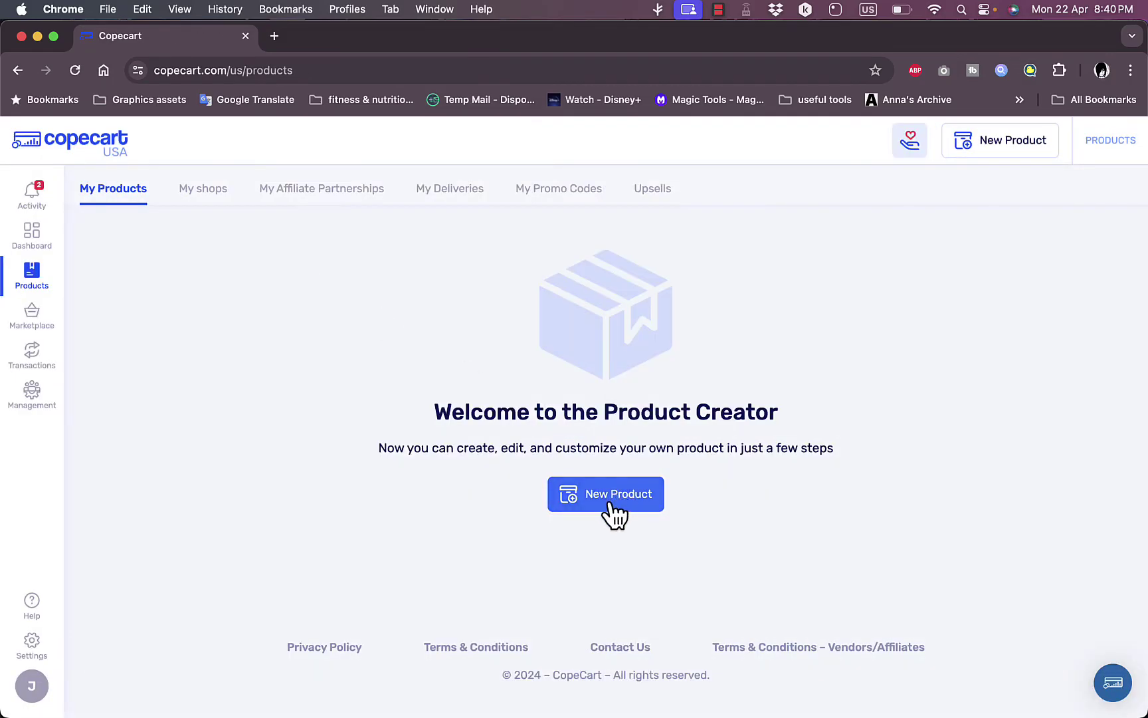
Step: Start a product with the Administrative and support services category, then discard the form
{"action": "left_click", "coordinate": [606, 499]}
{"action": "left_click", "coordinate": [408, 258]}
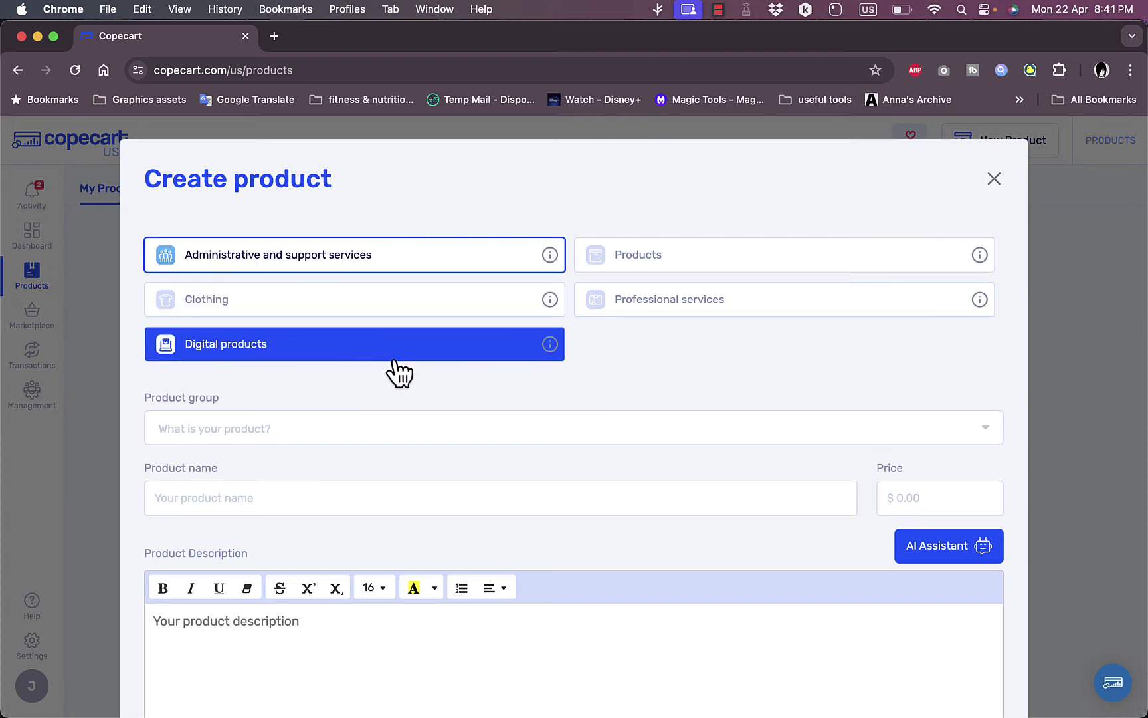
{"action": "scroll", "coordinate": [512, 369], "scroll_direction": "down", "scroll_amount": 2}
{"action": "left_click", "coordinate": [418, 360]}
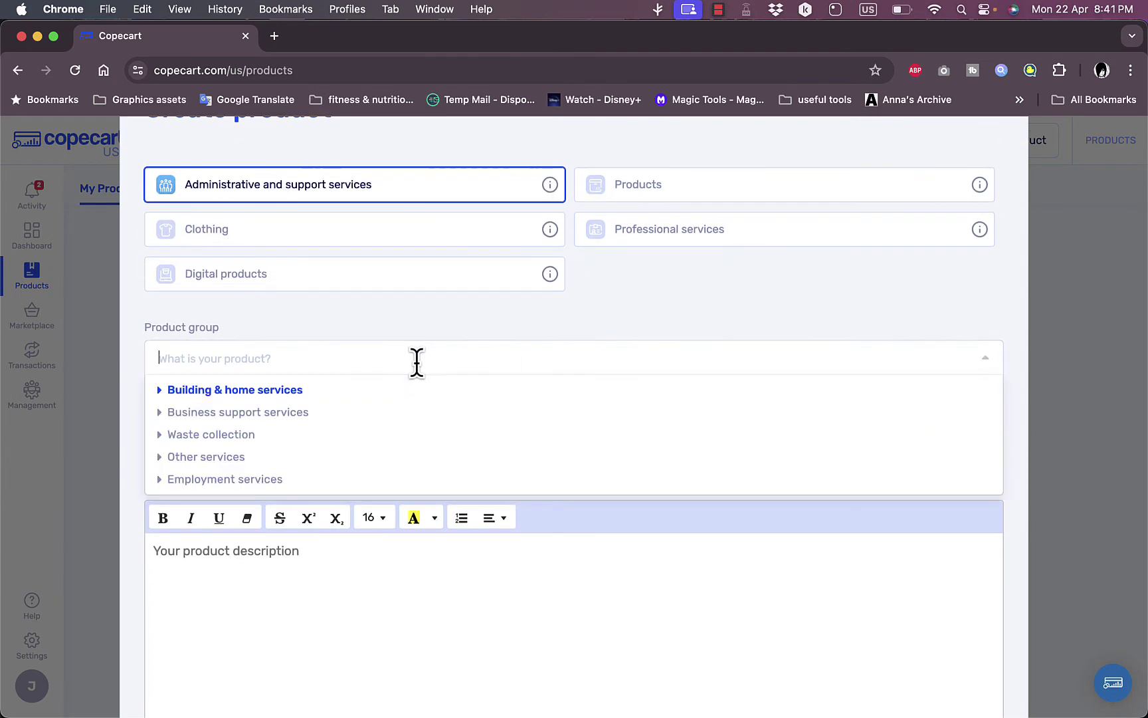
{"action": "left_click", "coordinate": [393, 346]}
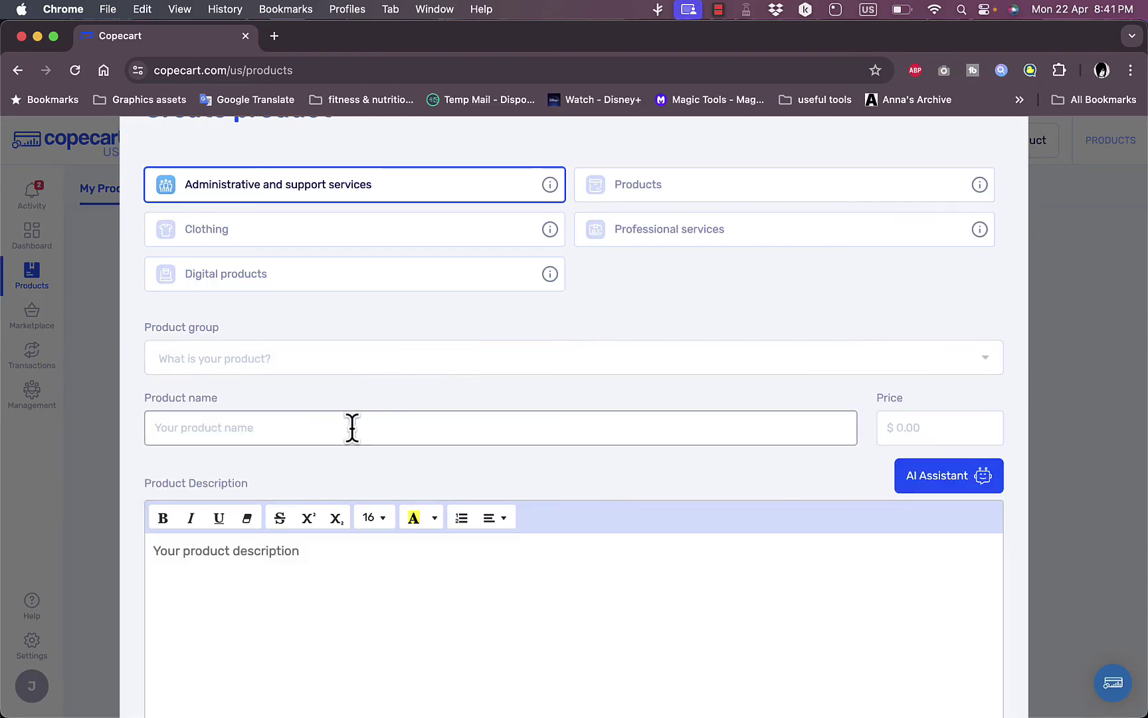
{"action": "scroll", "coordinate": [411, 482], "scroll_direction": "down", "scroll_amount": 6}
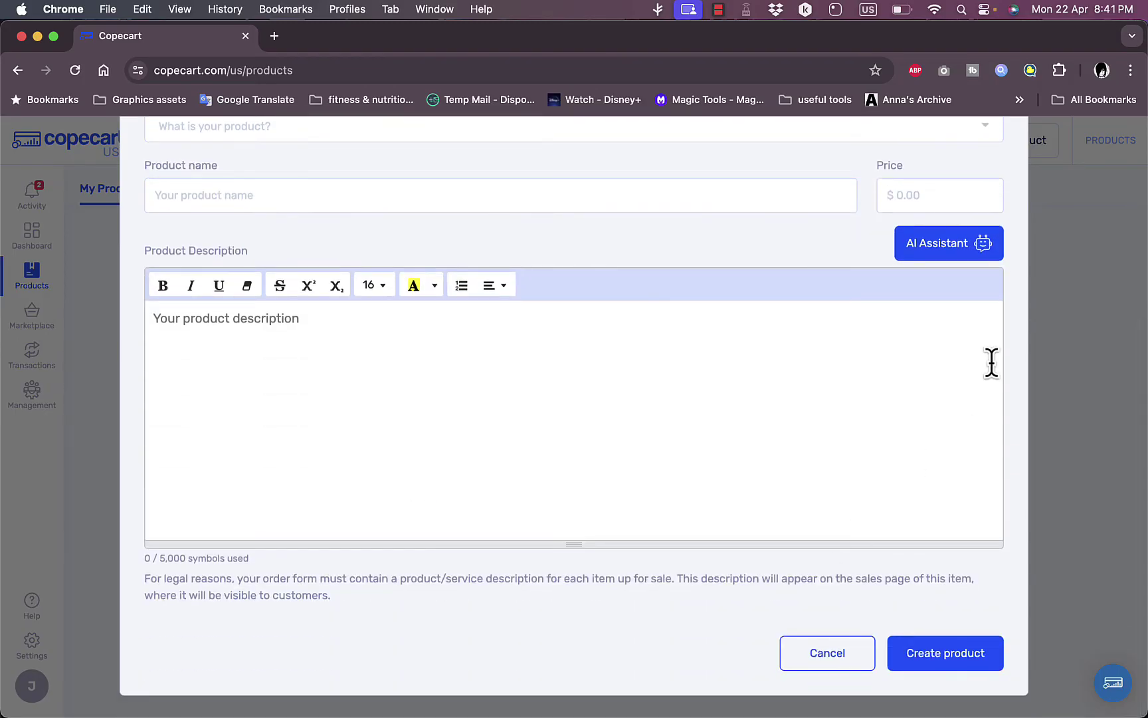
{"action": "left_click", "coordinate": [1105, 289]}
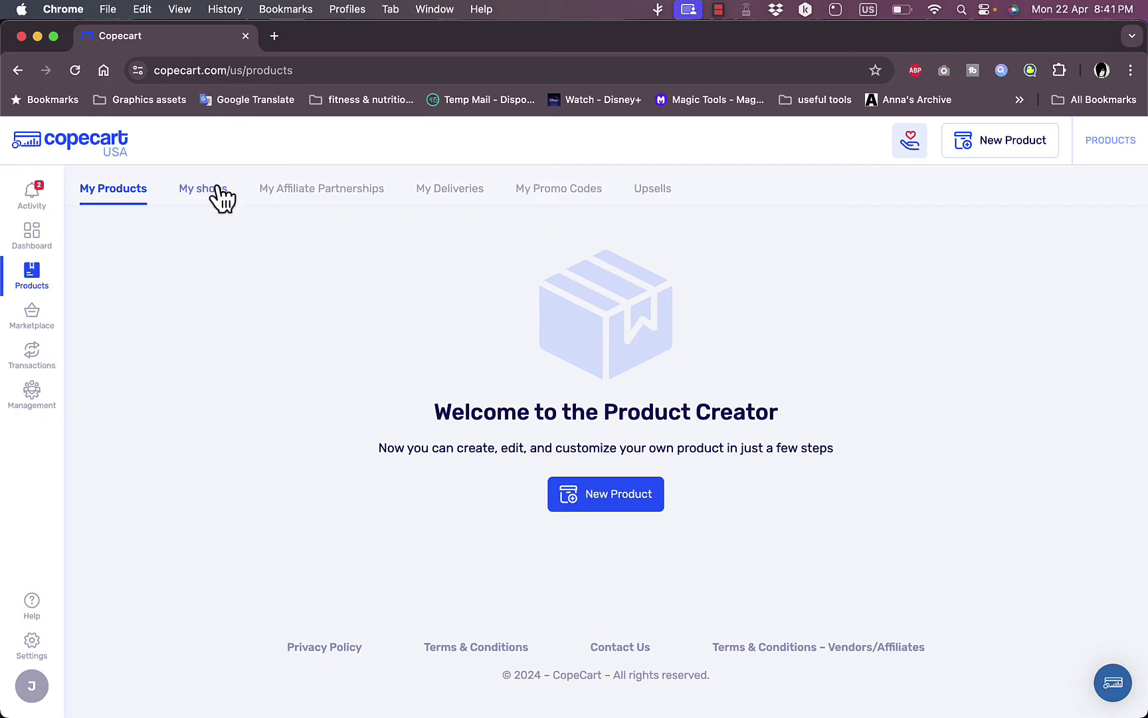
Step: Start a new shop from My shops, close the form unsaved, and open the Marketplace
{"action": "left_click", "coordinate": [218, 188]}
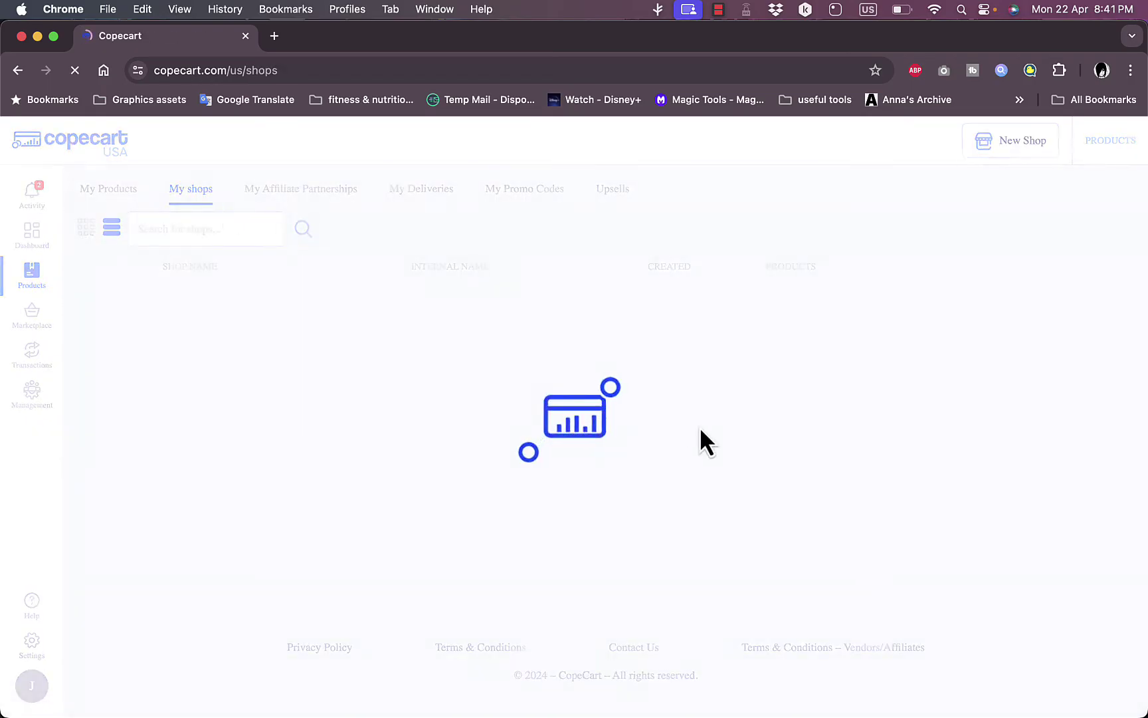
{"action": "left_click", "coordinate": [602, 523]}
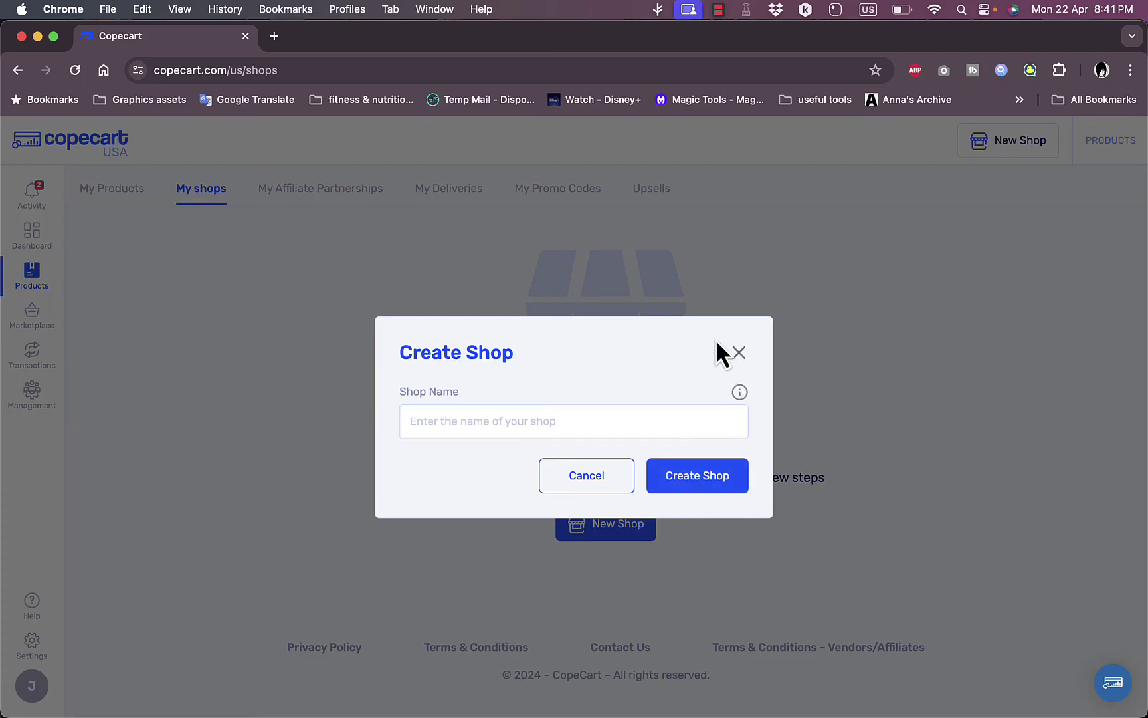
{"action": "left_click", "coordinate": [739, 353]}
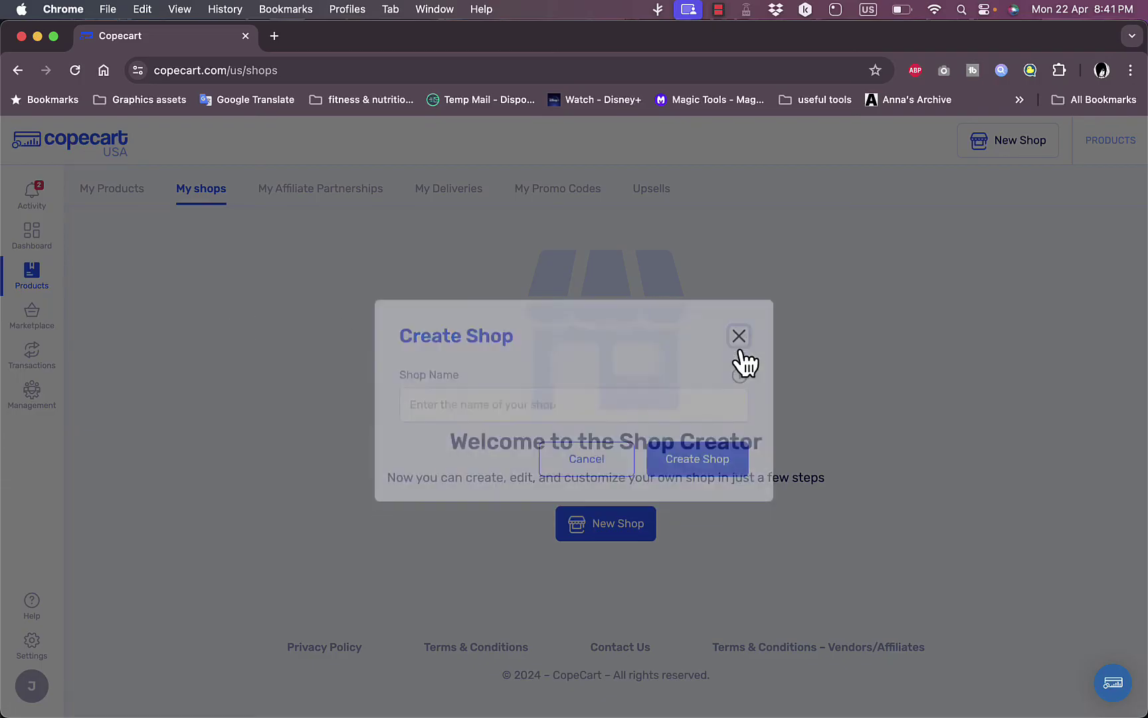
{"action": "left_click", "coordinate": [27, 337]}
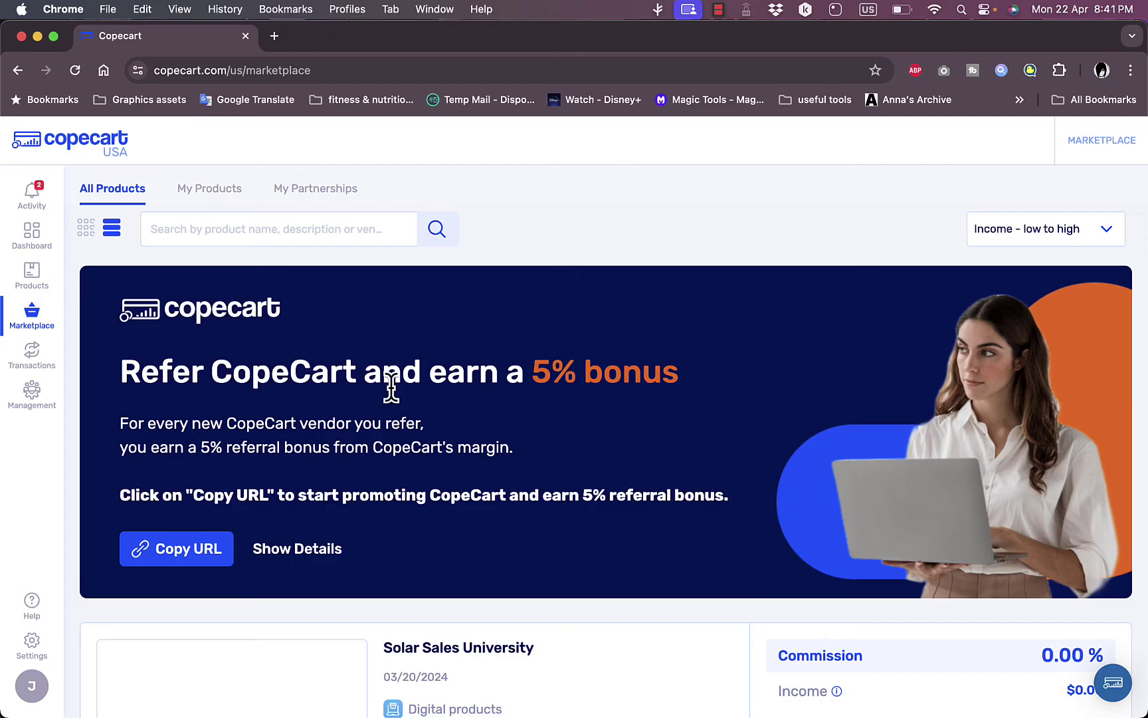
Step: Scroll through the Solar Sales University marketplace listings and their commission details
{"action": "scroll", "coordinate": [393, 392], "scroll_direction": "down", "scroll_amount": 5}
{"action": "scroll", "coordinate": [393, 400], "scroll_direction": "down", "scroll_amount": 5}
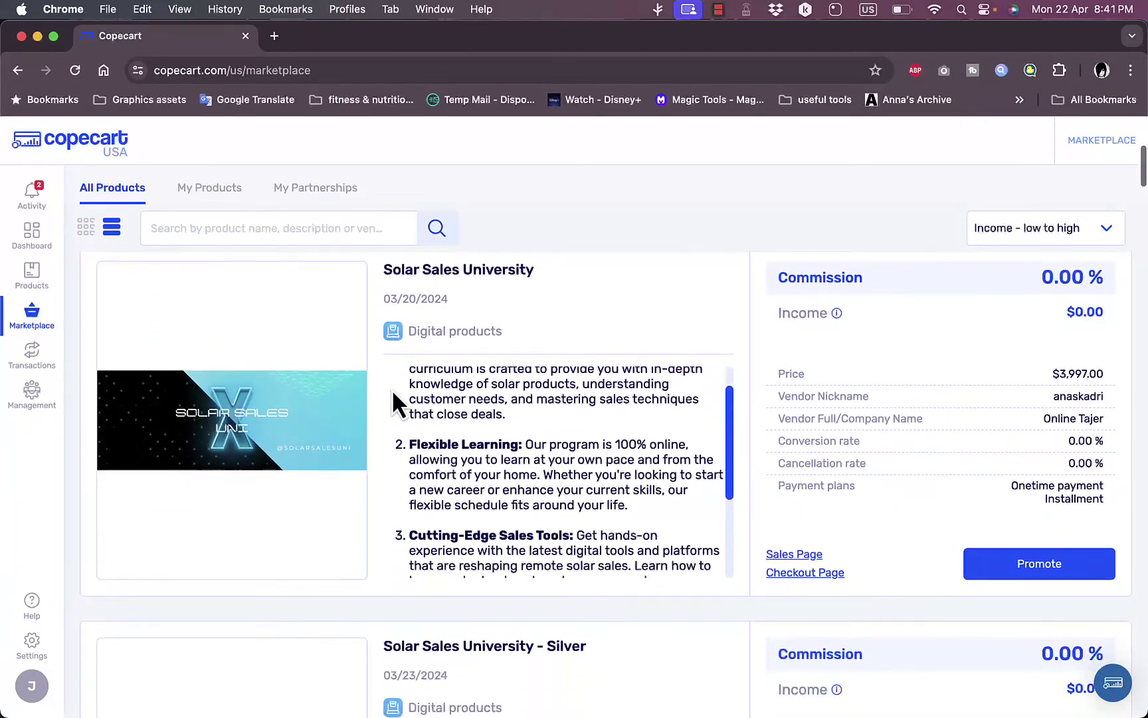
{"action": "scroll", "coordinate": [537, 480], "scroll_direction": "up", "scroll_amount": 10}
{"action": "scroll", "coordinate": [537, 471], "scroll_direction": "down", "scroll_amount": 6}
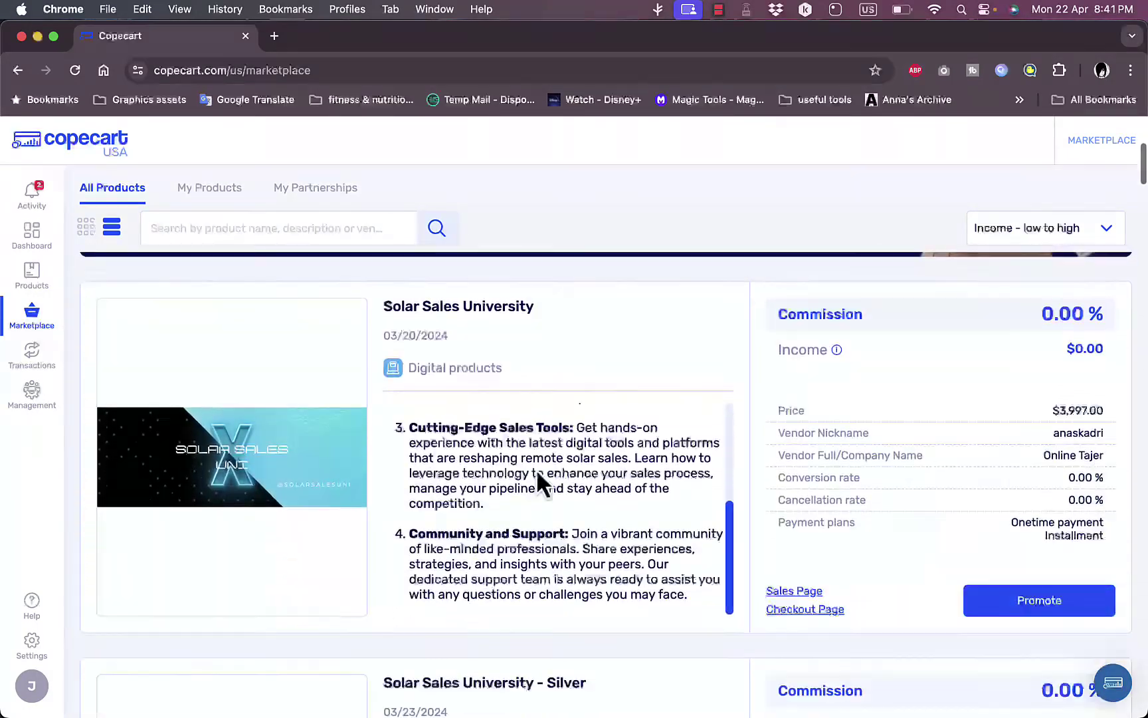
{"action": "scroll", "coordinate": [536, 469], "scroll_direction": "up", "scroll_amount": 1}
{"action": "scroll", "coordinate": [536, 468], "scroll_direction": "down", "scroll_amount": 6}
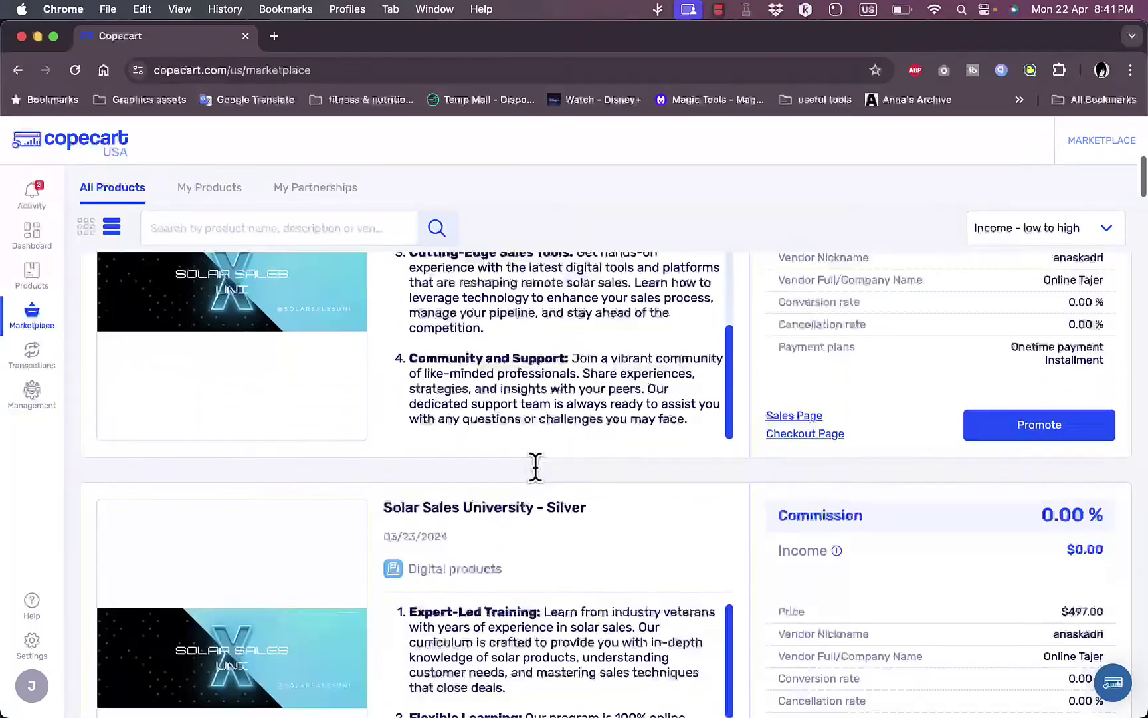
{"action": "scroll", "coordinate": [535, 465], "scroll_direction": "down", "scroll_amount": 4}
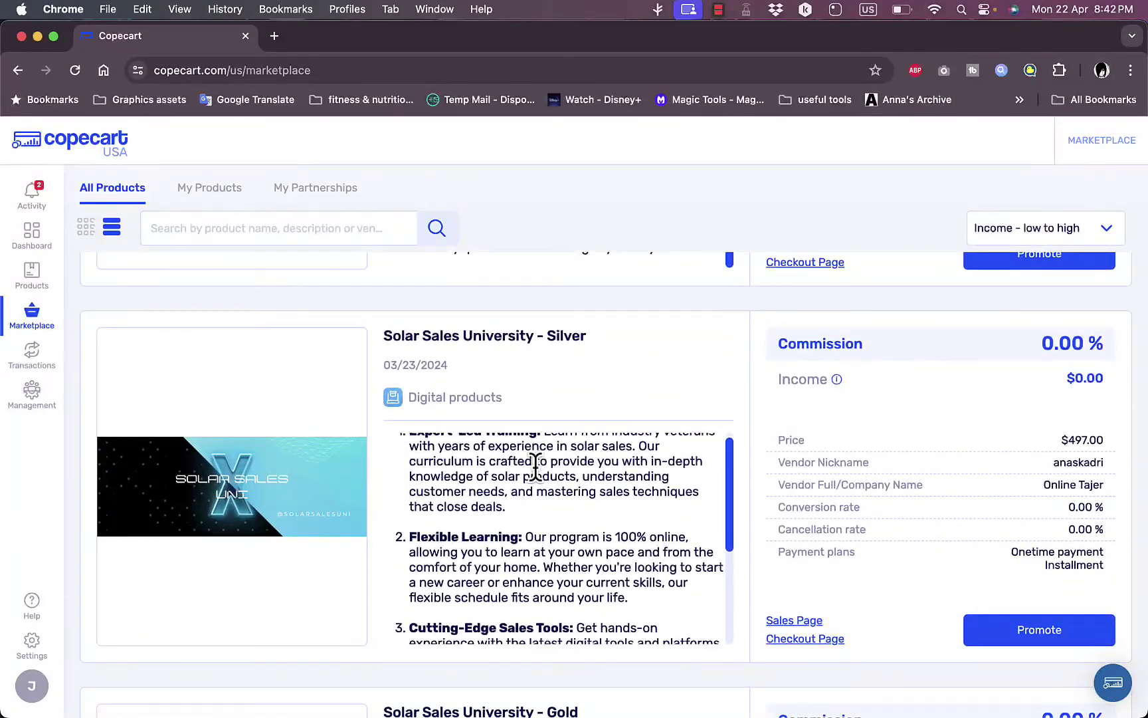
{"action": "scroll", "coordinate": [535, 464], "scroll_direction": "up", "scroll_amount": 5}
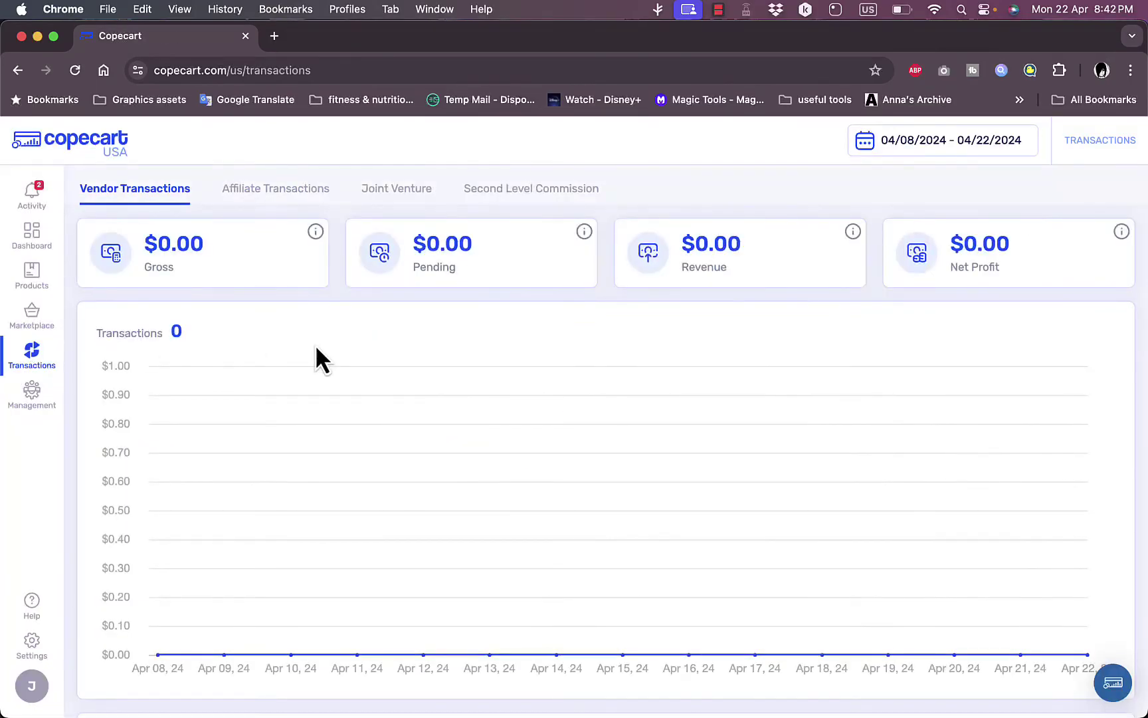
Step: Review the empty vendor transactions, then bring up Team Management showing 0/100 members
{"action": "scroll", "coordinate": [316, 353], "scroll_direction": "down", "scroll_amount": 2}
{"action": "scroll", "coordinate": [316, 352], "scroll_direction": "up", "scroll_amount": 2}
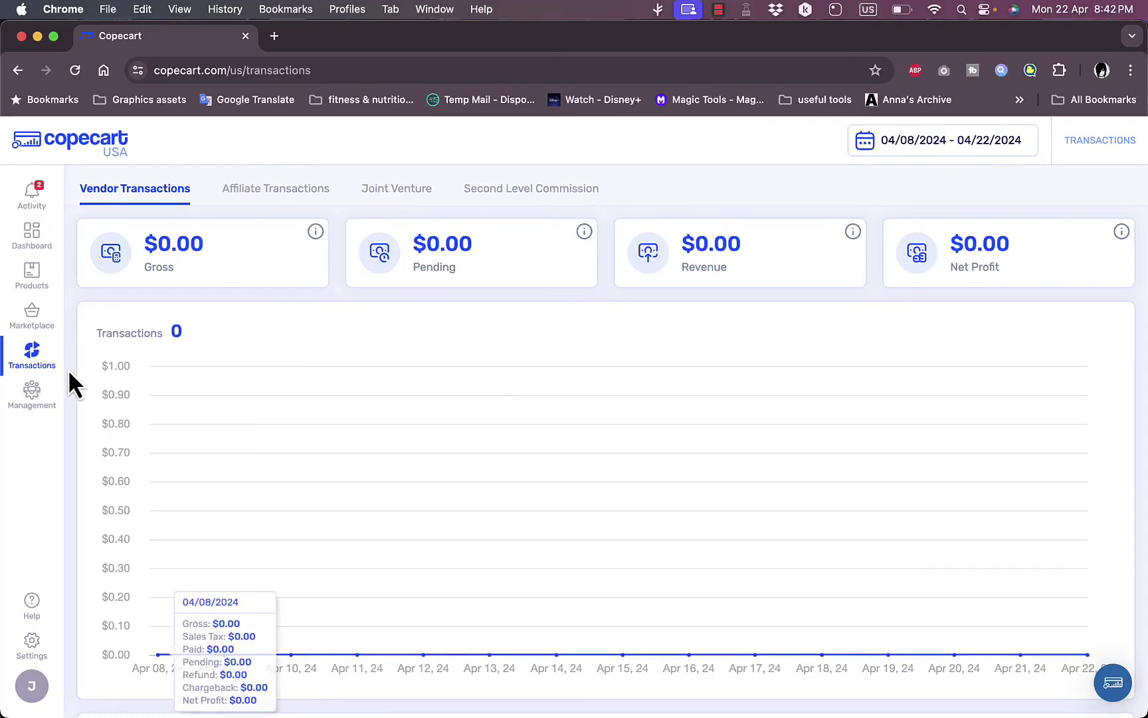
{"action": "left_click", "coordinate": [40, 389]}
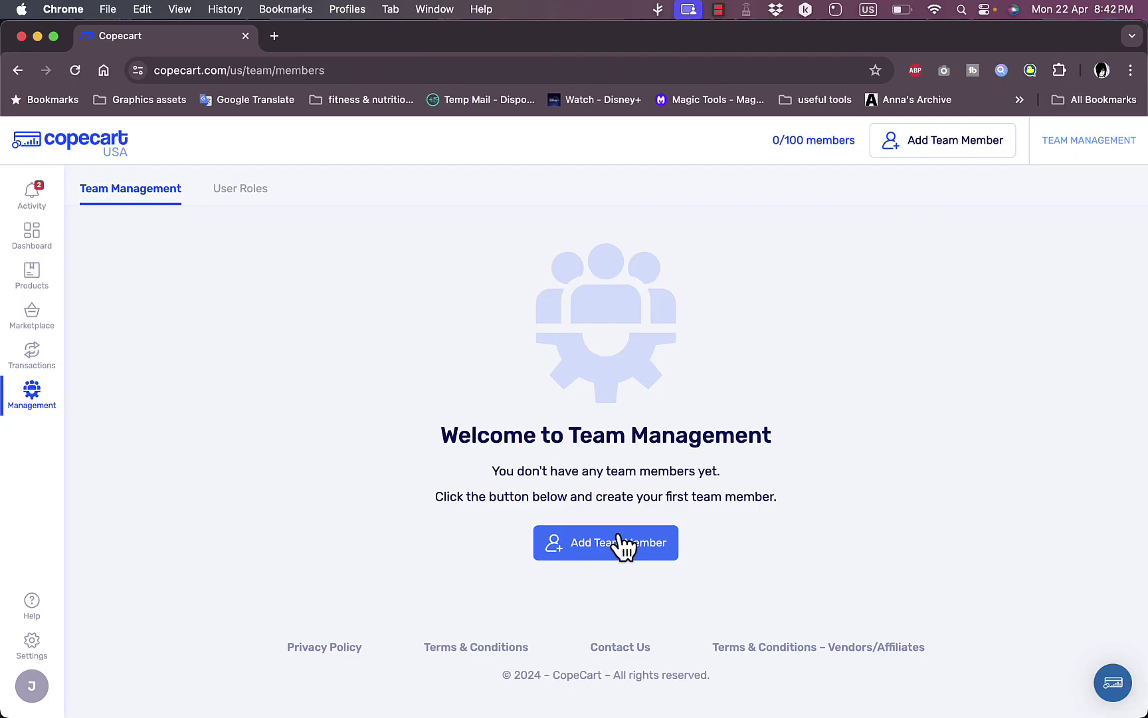
{"action": "mouse_move", "coordinate": [39, 640]}
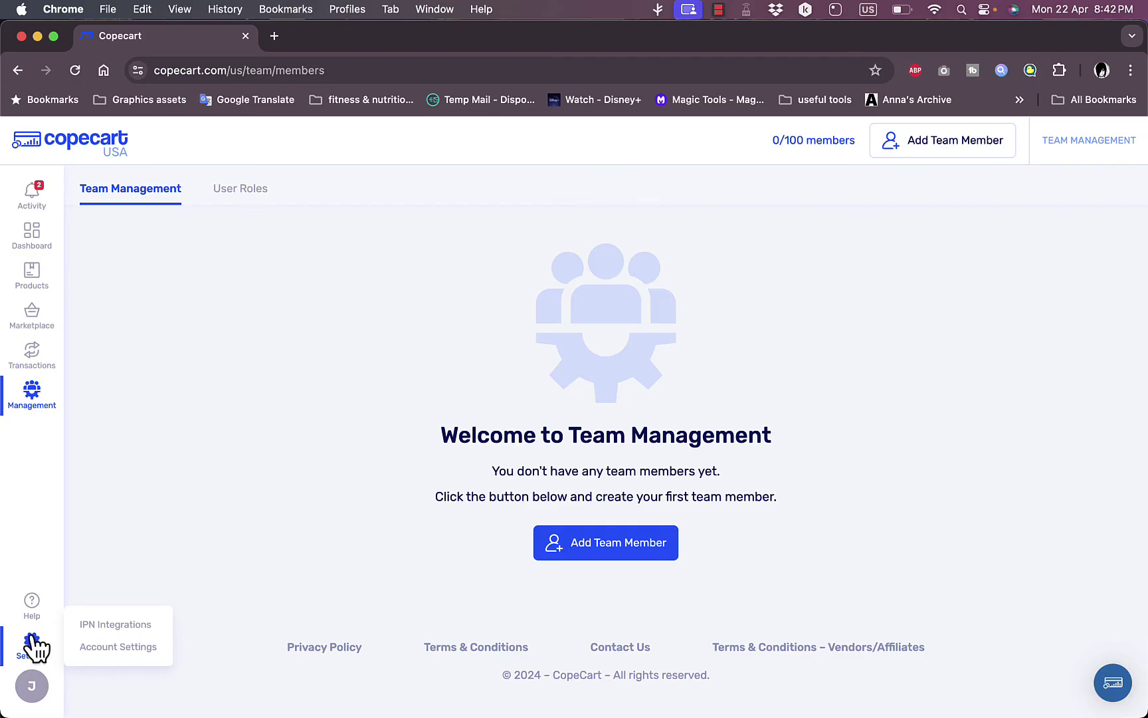
Step: Open Account Settings on the Payment Account tab and review the payment interval choices
{"action": "left_click", "coordinate": [145, 648]}
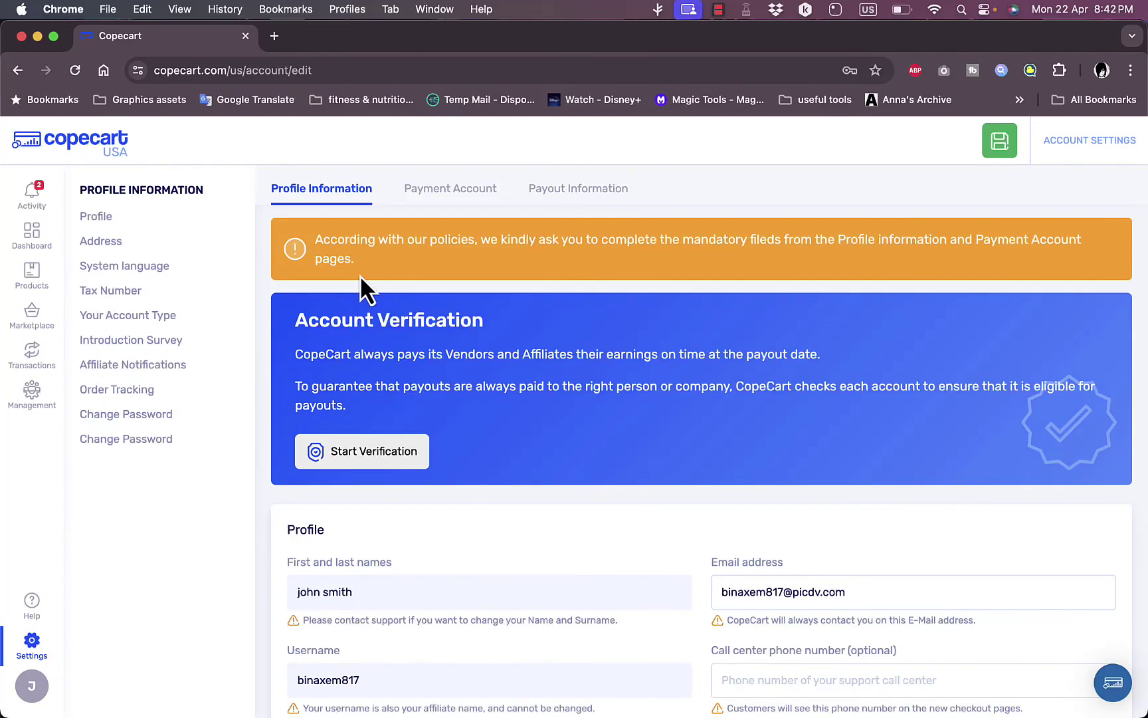
{"action": "left_click", "coordinate": [453, 188]}
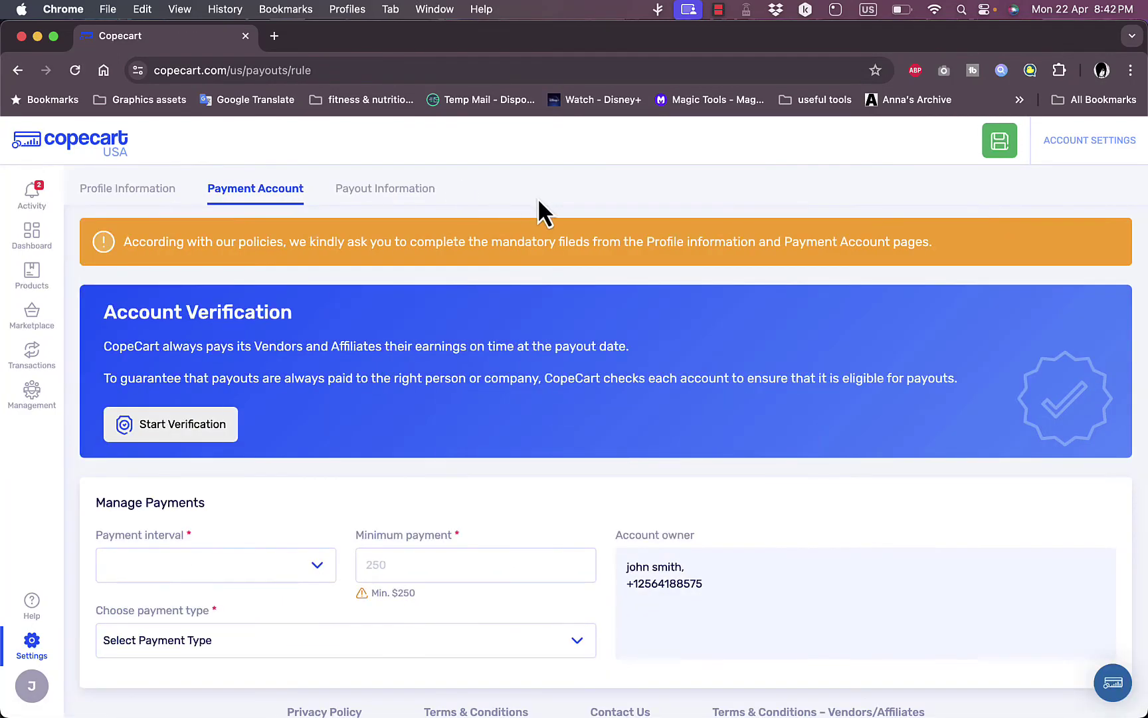
{"action": "scroll", "coordinate": [503, 409], "scroll_direction": "down", "scroll_amount": 2}
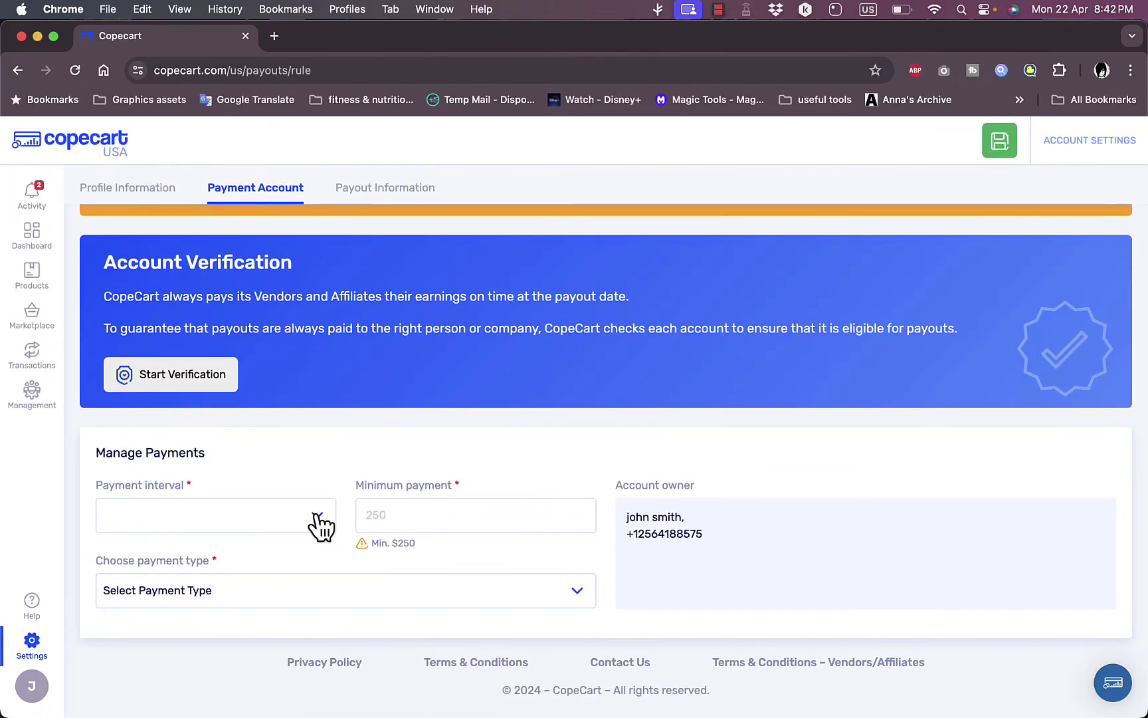
{"action": "left_click", "coordinate": [319, 518]}
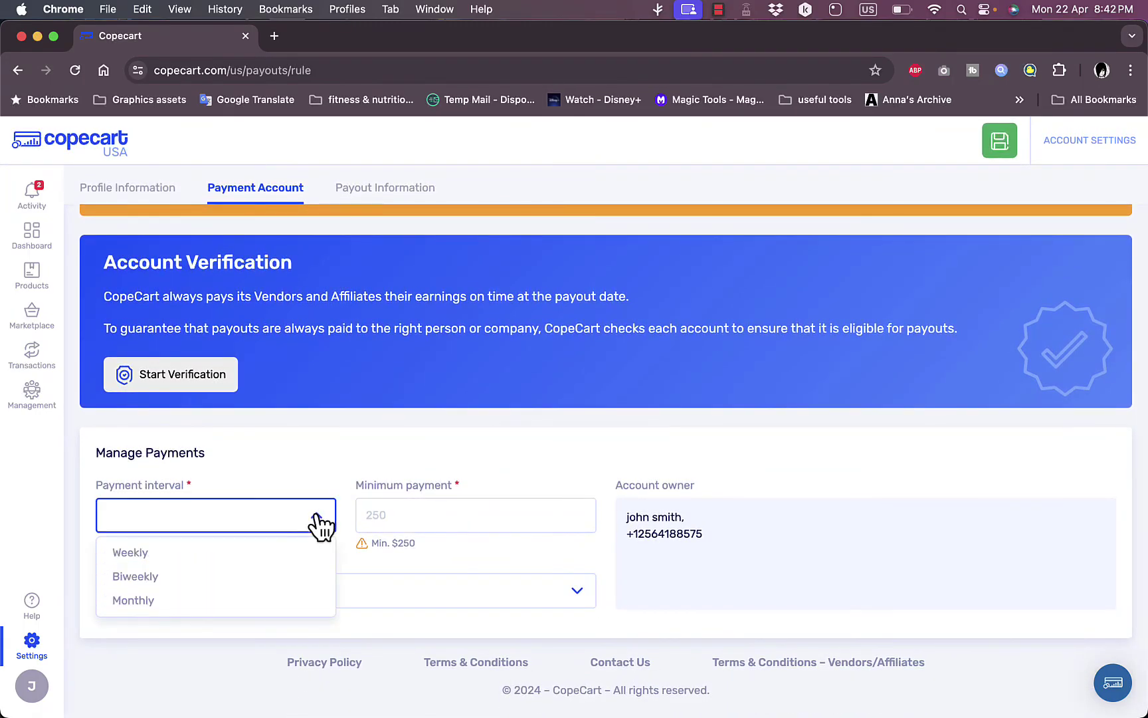
{"action": "left_click", "coordinate": [278, 387]}
Step: Review the payment type choices, then view Payout Information with its $40 per-payout fee
{"action": "left_click", "coordinate": [583, 599]}
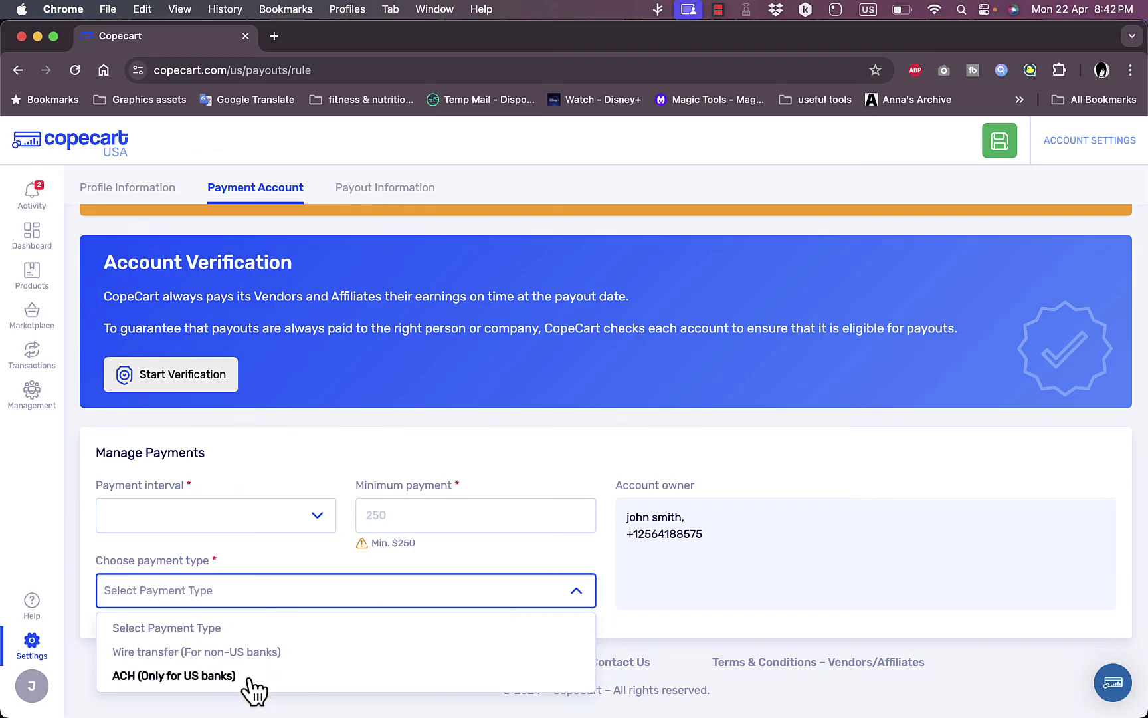
{"action": "right_click", "coordinate": [756, 546]}
{"action": "key", "text": "Escape"}
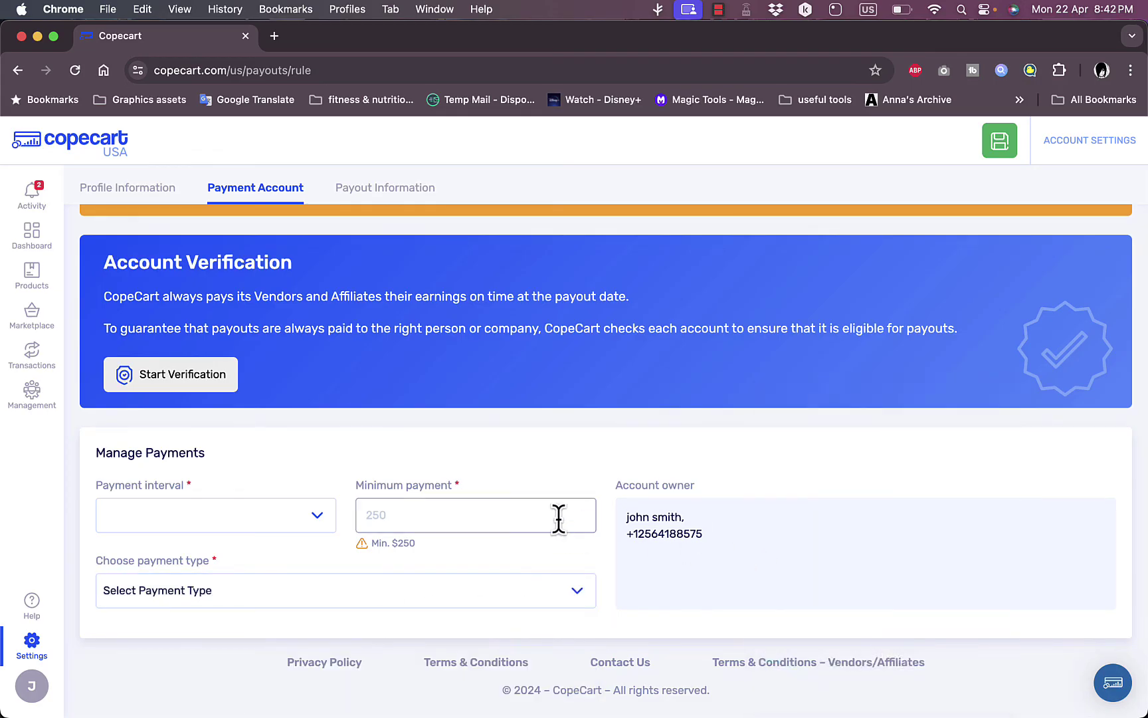
{"action": "scroll", "coordinate": [556, 448], "scroll_direction": "down", "scroll_amount": 1}
{"action": "scroll", "coordinate": [303, 423], "scroll_direction": "up", "scroll_amount": 2}
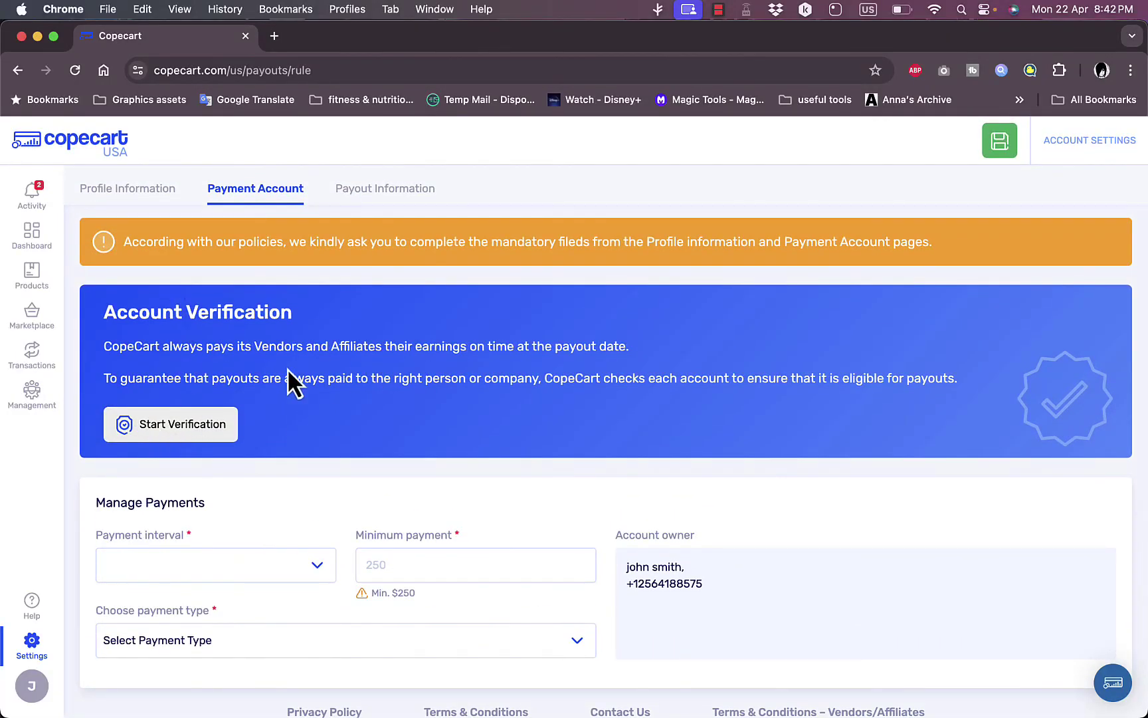
{"action": "left_click", "coordinate": [401, 198]}
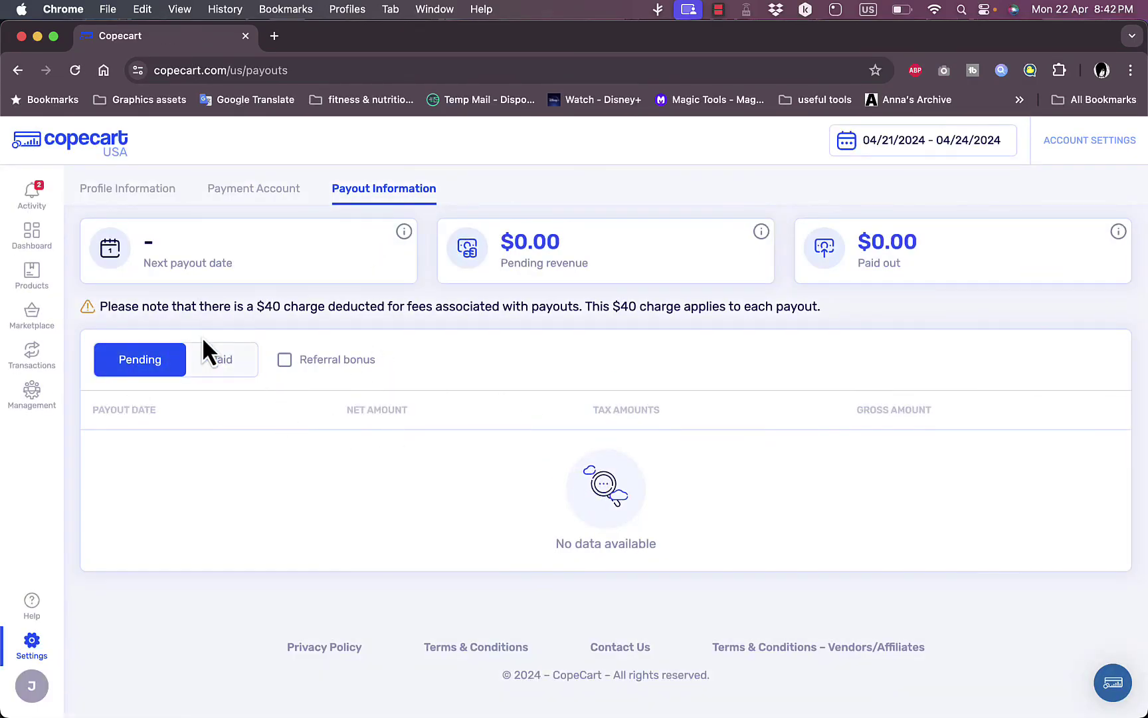
{"action": "left_click", "coordinate": [38, 199]}
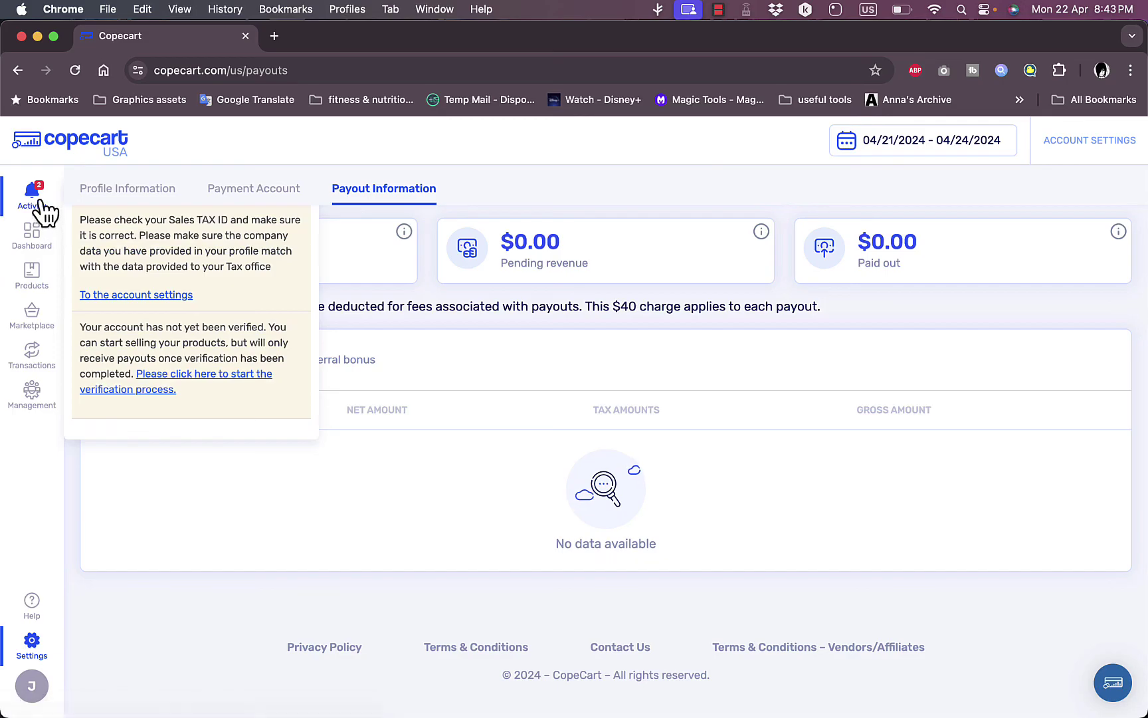
{"action": "left_click", "coordinate": [57, 194]}
{"action": "left_click", "coordinate": [50, 199]}
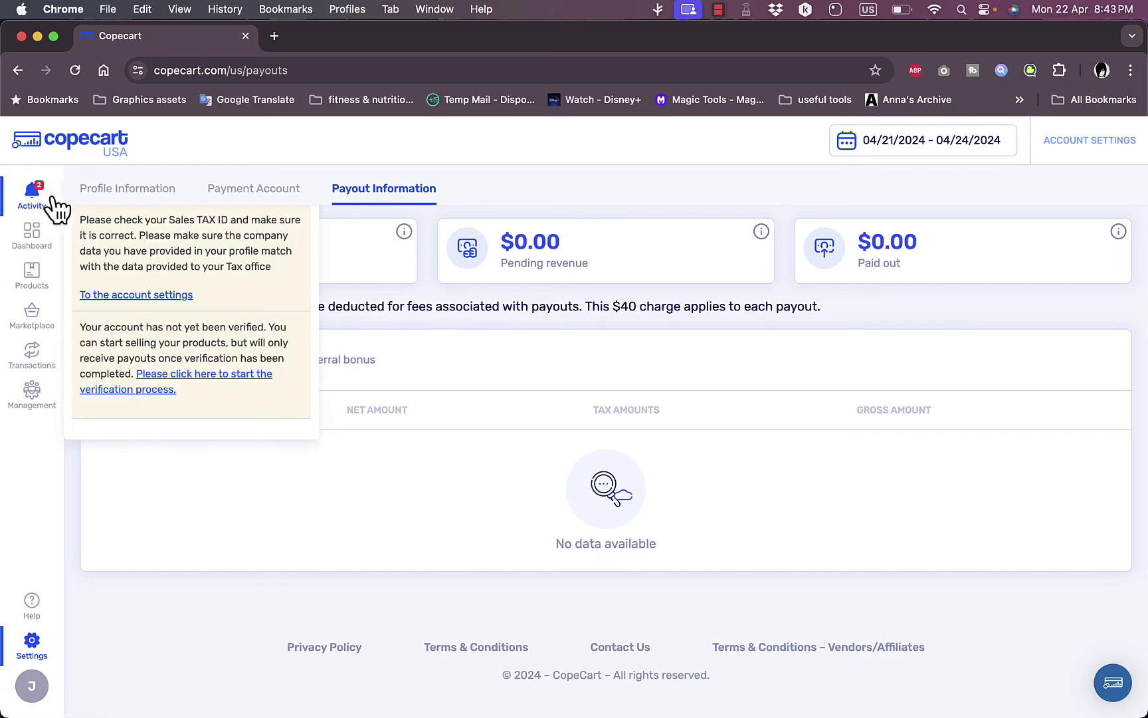